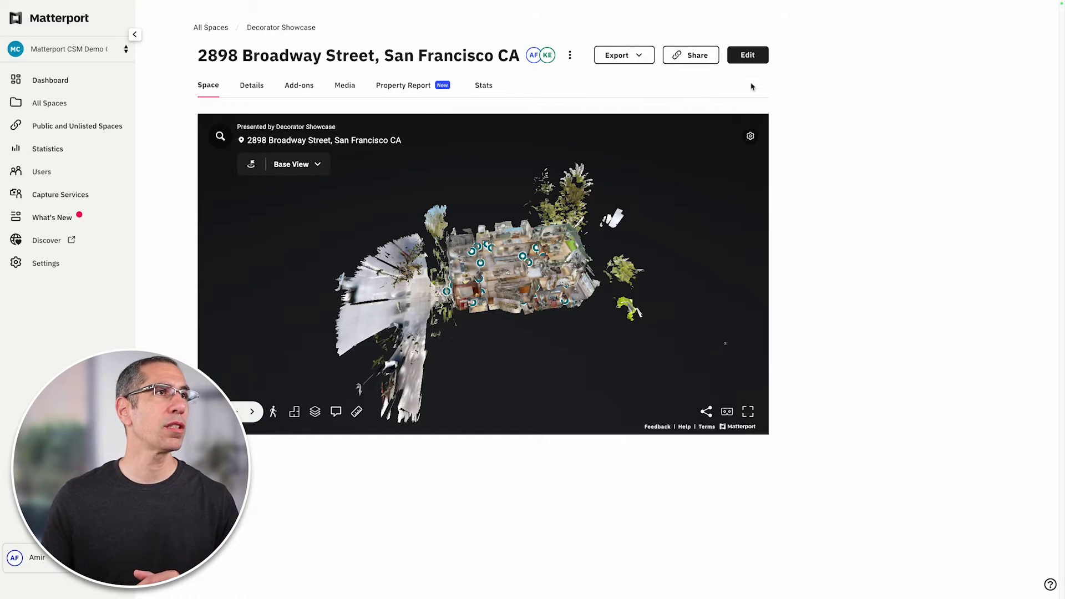
# Launch the workshop editor for the showcase space, loading its full-screen dollhouse model
pyautogui.click(749, 55)
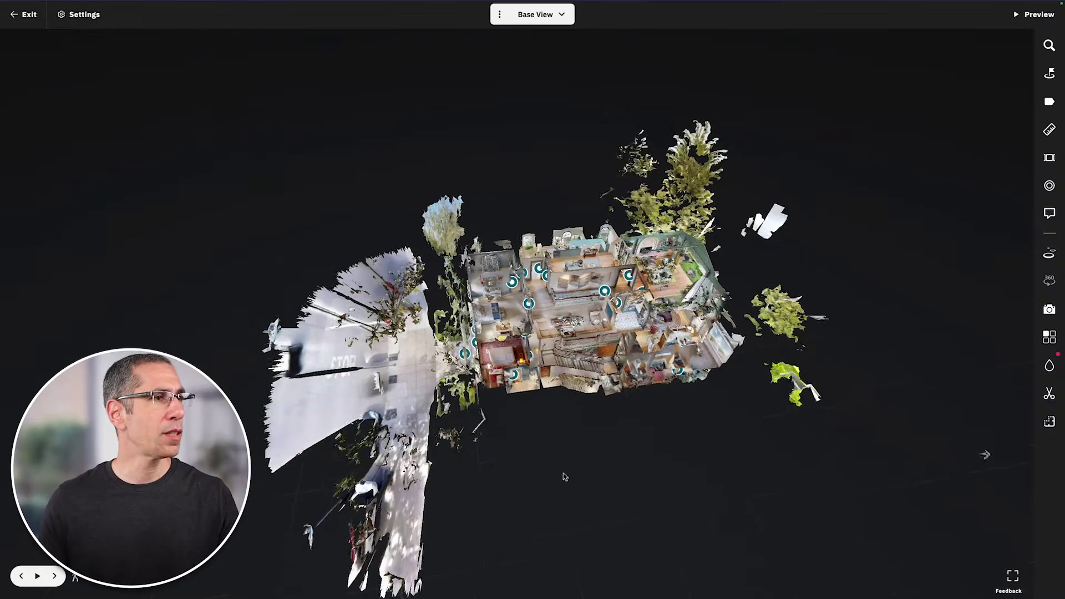
pyautogui.moveTo(528, 447); pyautogui.dragTo(507, 397)
pyautogui.moveTo(648, 411); pyautogui.dragTo(540, 471)
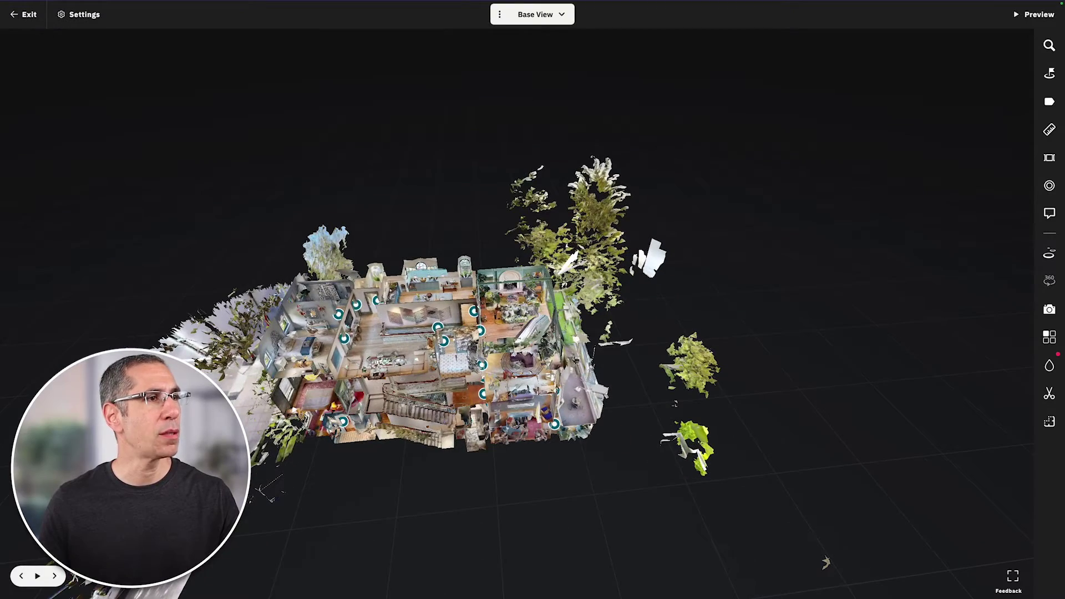
pyautogui.moveTo(363, 493); pyautogui.dragTo(450, 455)
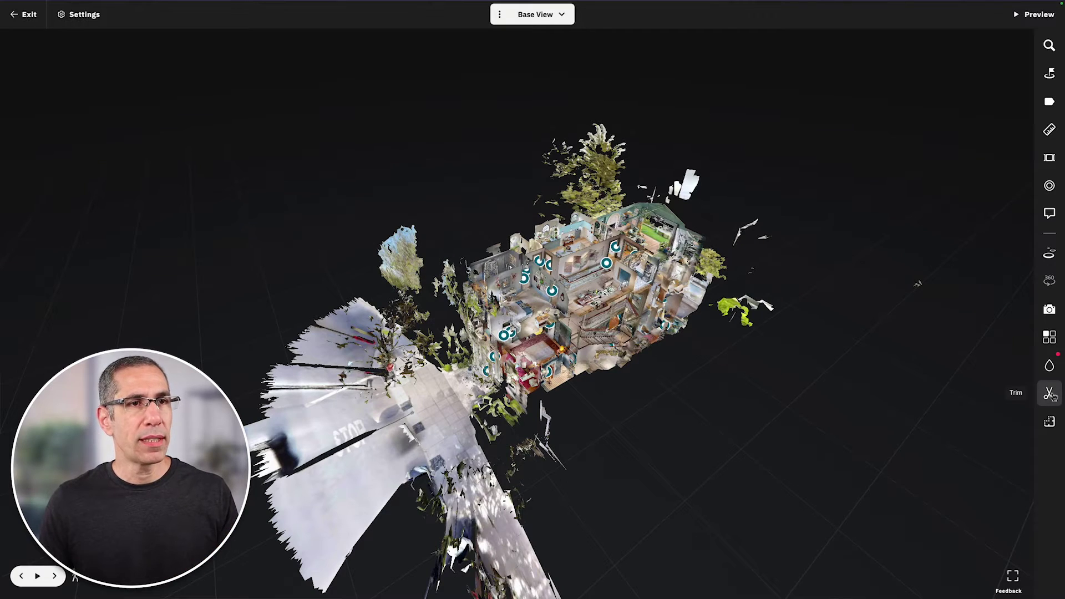
# Open the Trims panel showing 0 trims, tilt the model top-down, and expand All Floors
pyautogui.click(1050, 394)
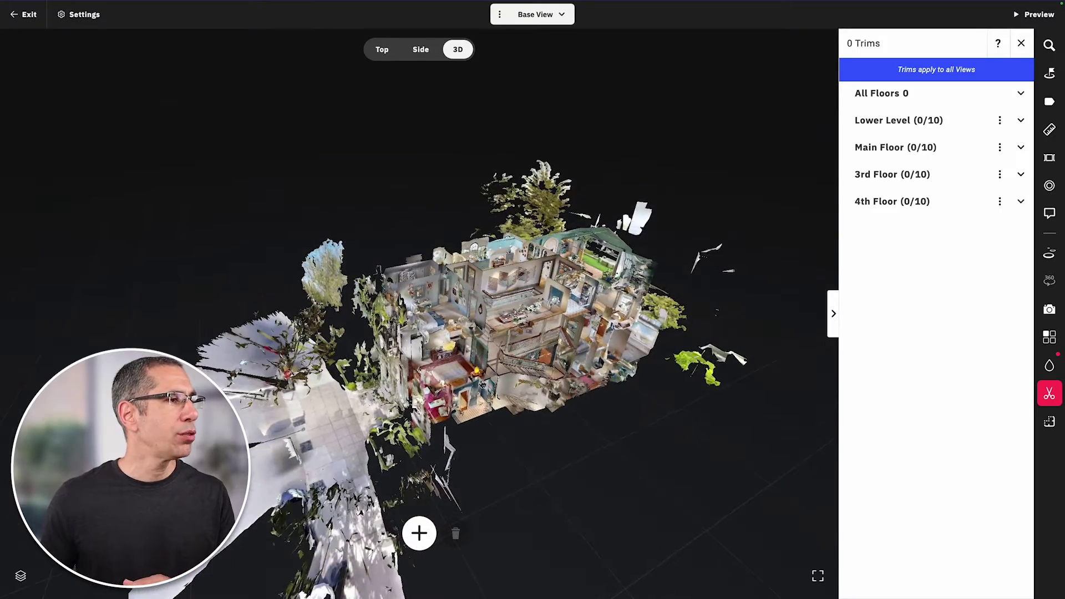
pyautogui.moveTo(482, 384); pyautogui.dragTo(526, 373)
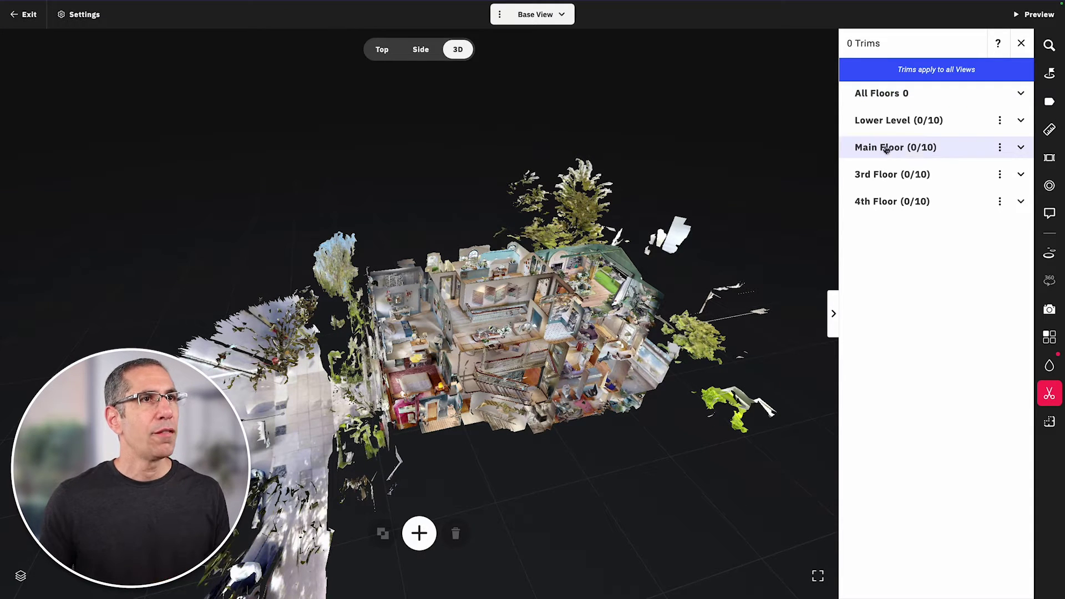
pyautogui.click(915, 95)
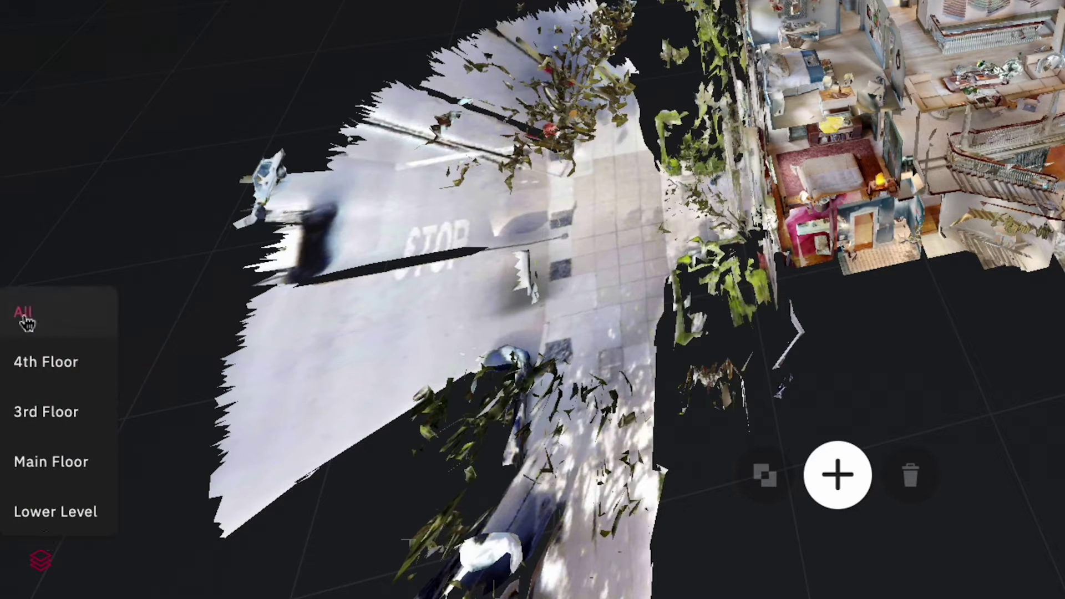
# Show all floors and add a first trim box, listed as 1 trim under All Floors
pyautogui.click(24, 316)
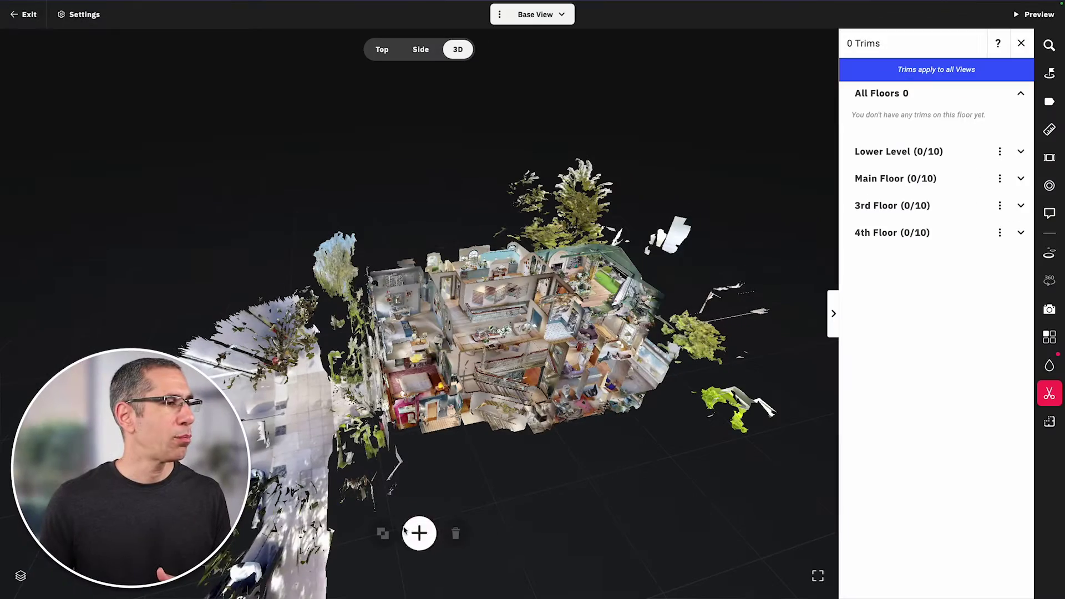
pyautogui.click(420, 535)
# Orbit side-on, toggle Top and 3D views, and put the trim box in Position mode
pyautogui.moveTo(470, 494); pyautogui.dragTo(460, 423)
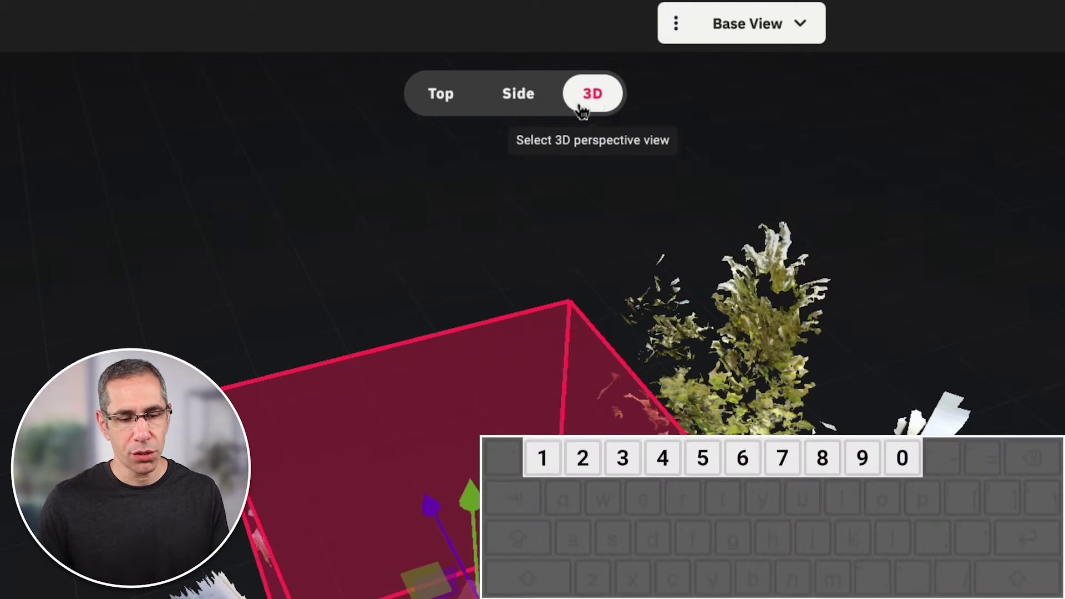
pyautogui.press('3')
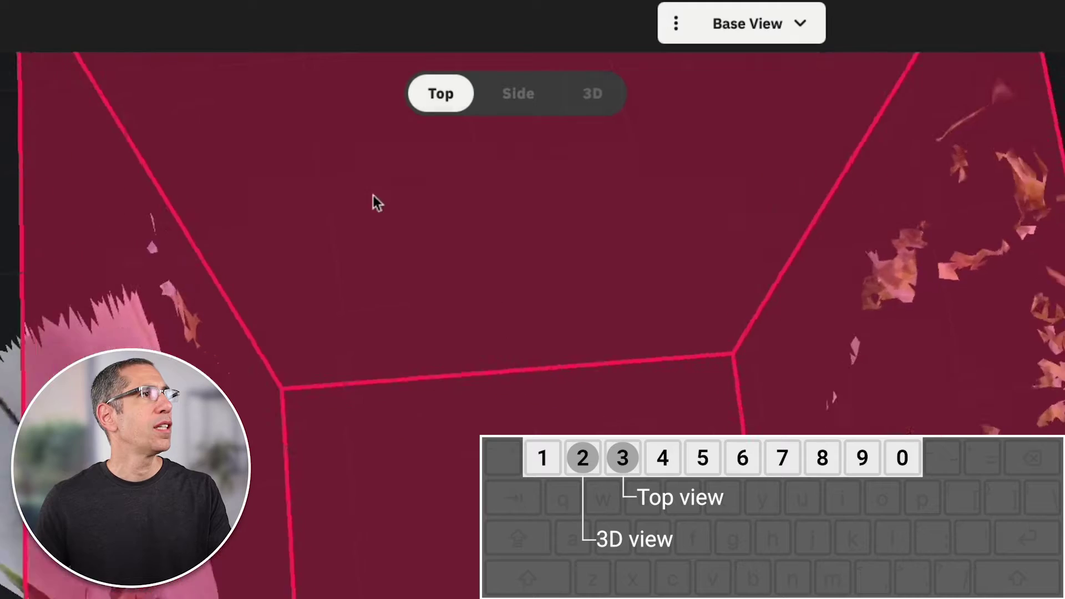
pyautogui.press('2')
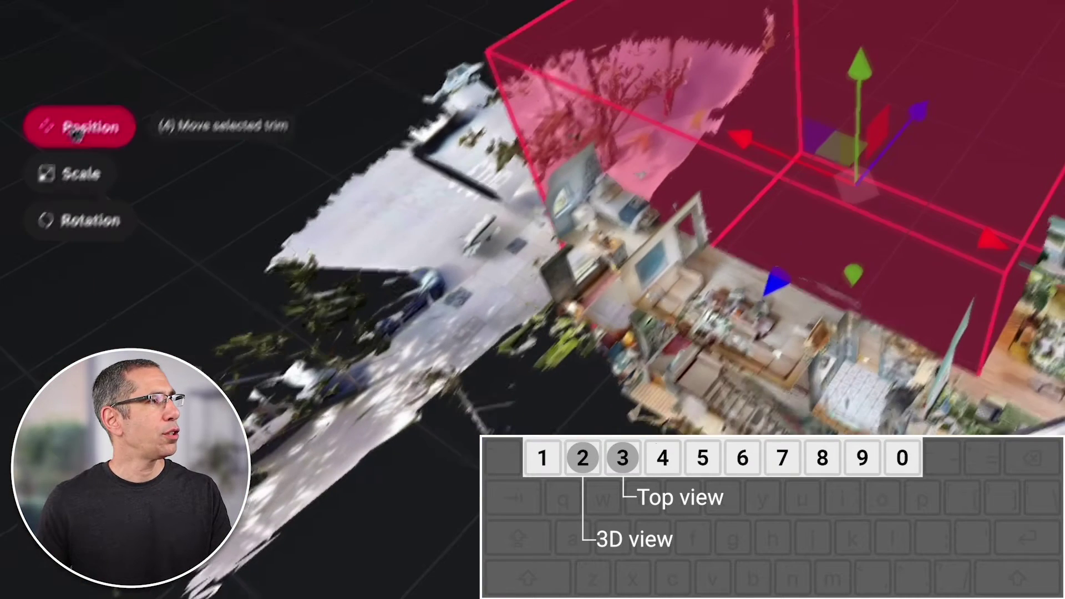
pyautogui.press('4')
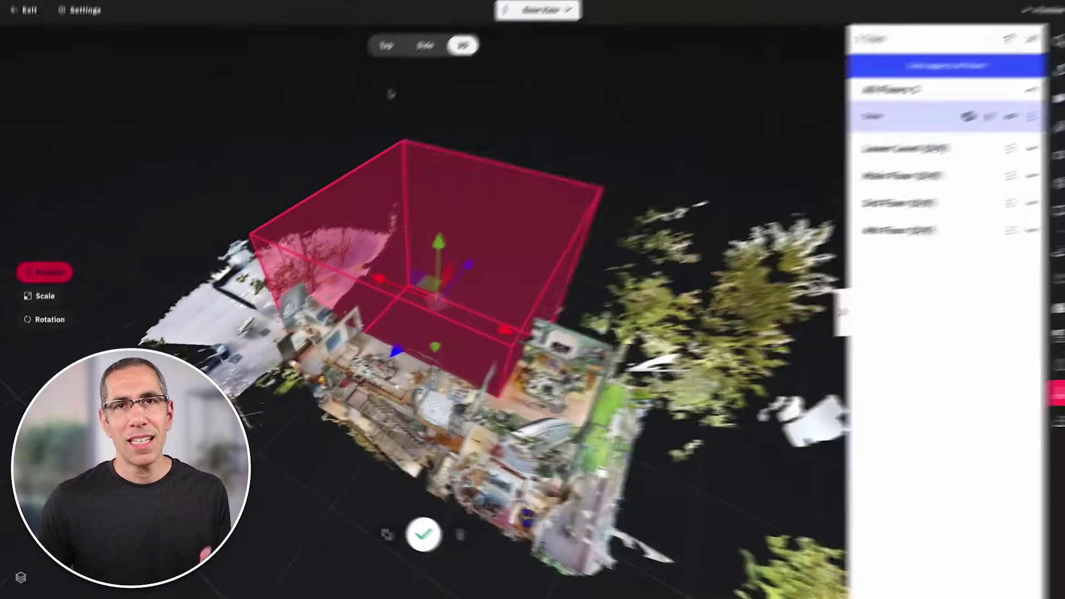
# Check the trim box against all four side elevations, then switch to the Top view
pyautogui.click(421, 51)
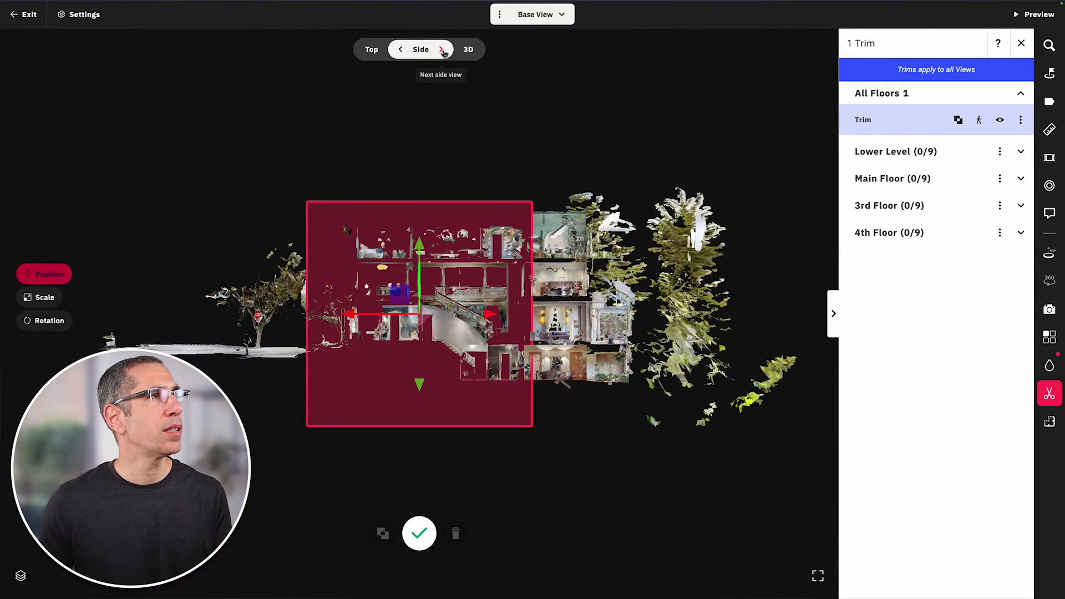
pyautogui.click(444, 51)
pyautogui.click(443, 51)
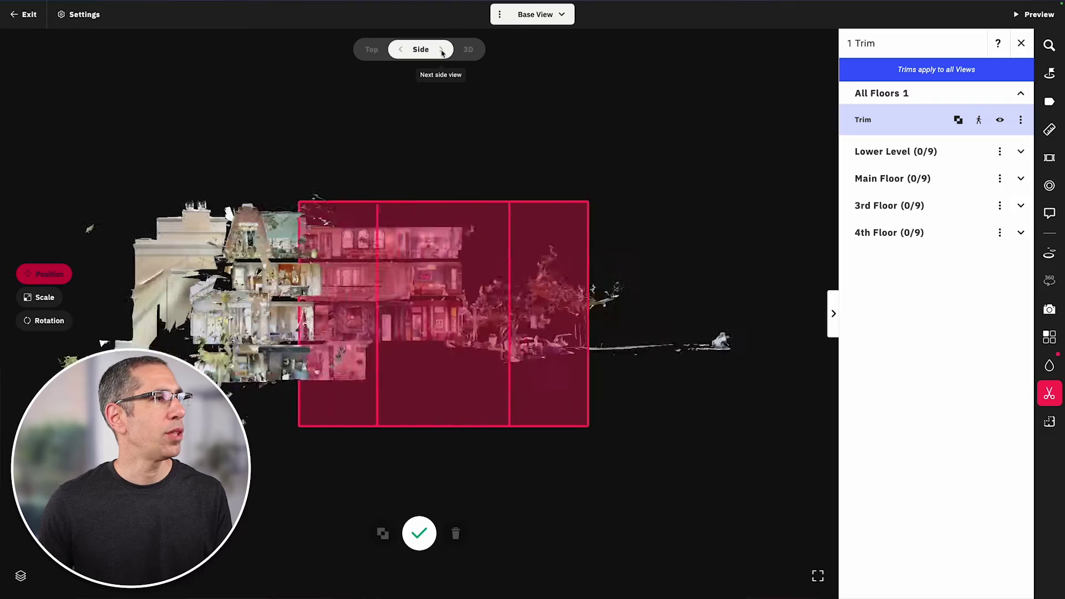
pyautogui.click(443, 51)
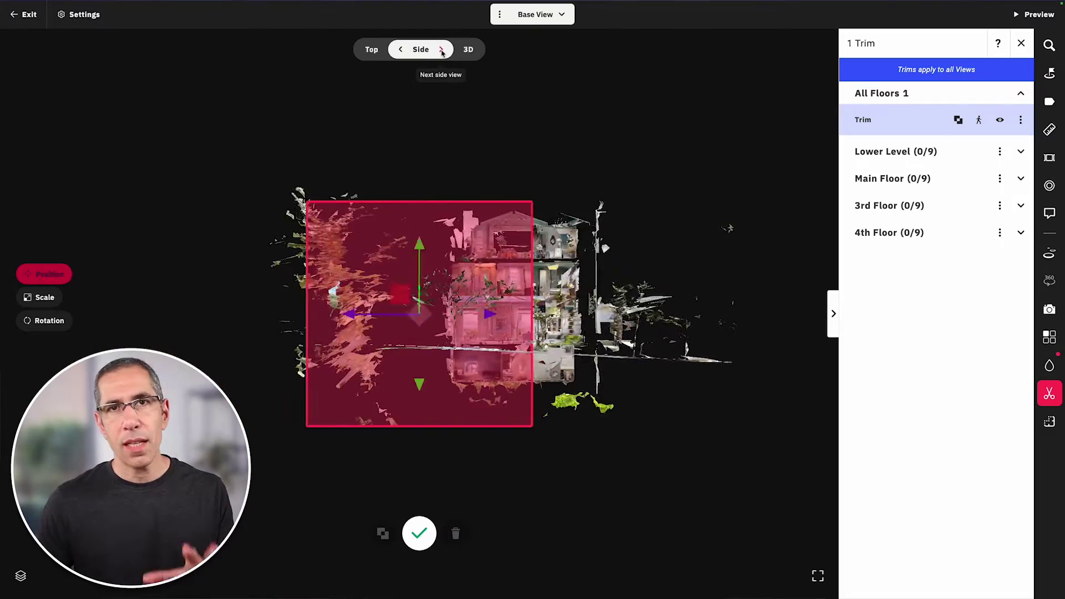
pyautogui.click(442, 51)
pyautogui.click(371, 52)
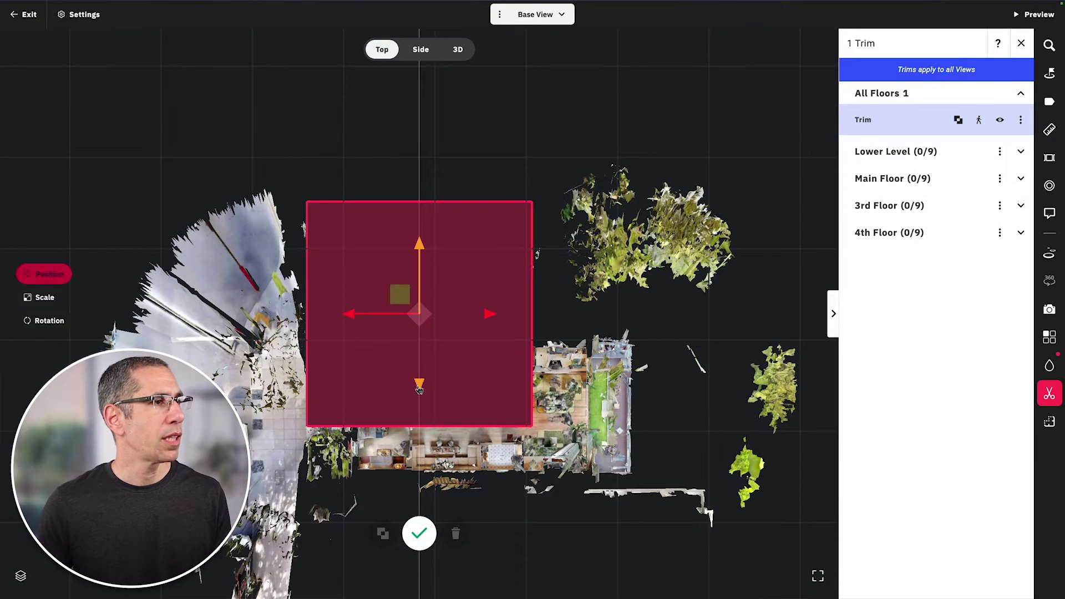
# In Top view, move the first trim box down and right over the street debris
pyautogui.moveTo(421, 386); pyautogui.dragTo(413, 501)
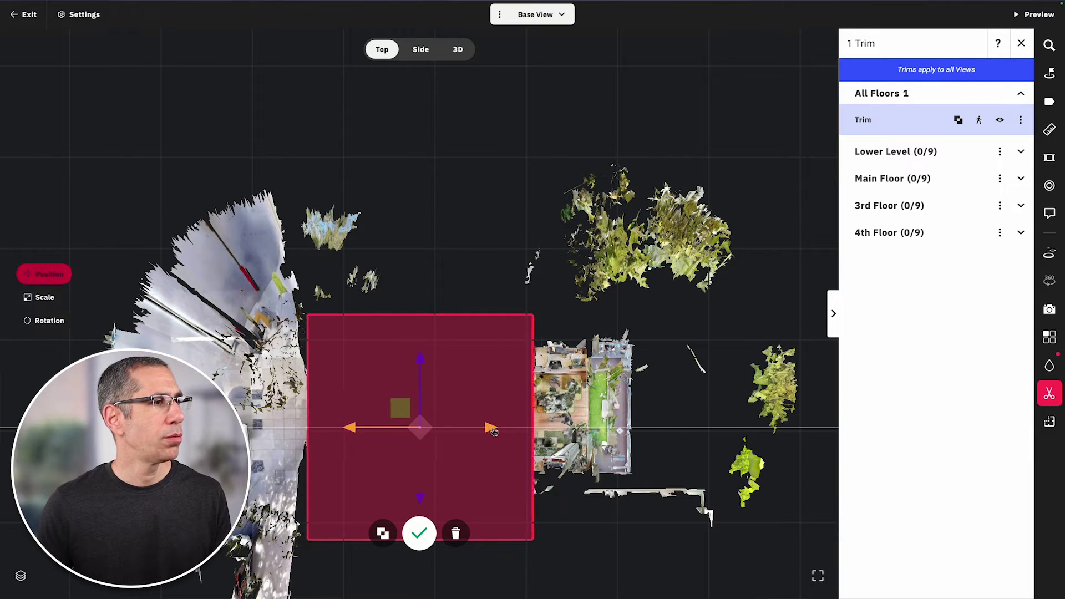
pyautogui.moveTo(490, 431); pyautogui.dragTo(559, 430)
pyautogui.moveTo(491, 362); pyautogui.dragTo(490, 339)
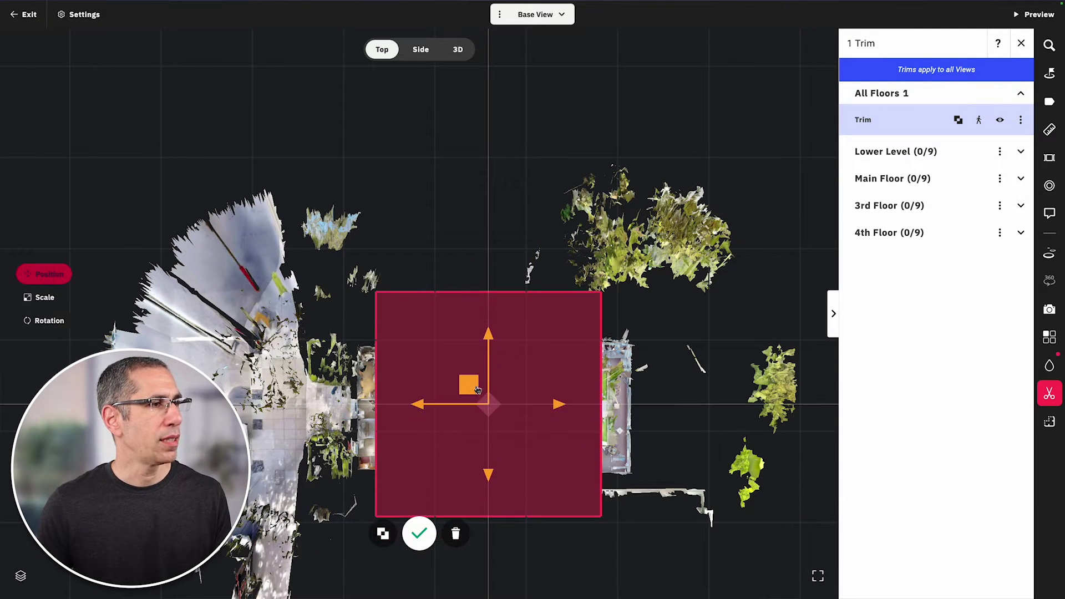
pyautogui.moveTo(466, 390)
pyautogui.mouseDown()
pyautogui.moveTo(485, 366)
pyautogui.moveTo(456, 356)
pyautogui.moveTo(480, 386)
pyautogui.moveTo(467, 392)
pyautogui.mouseUp()
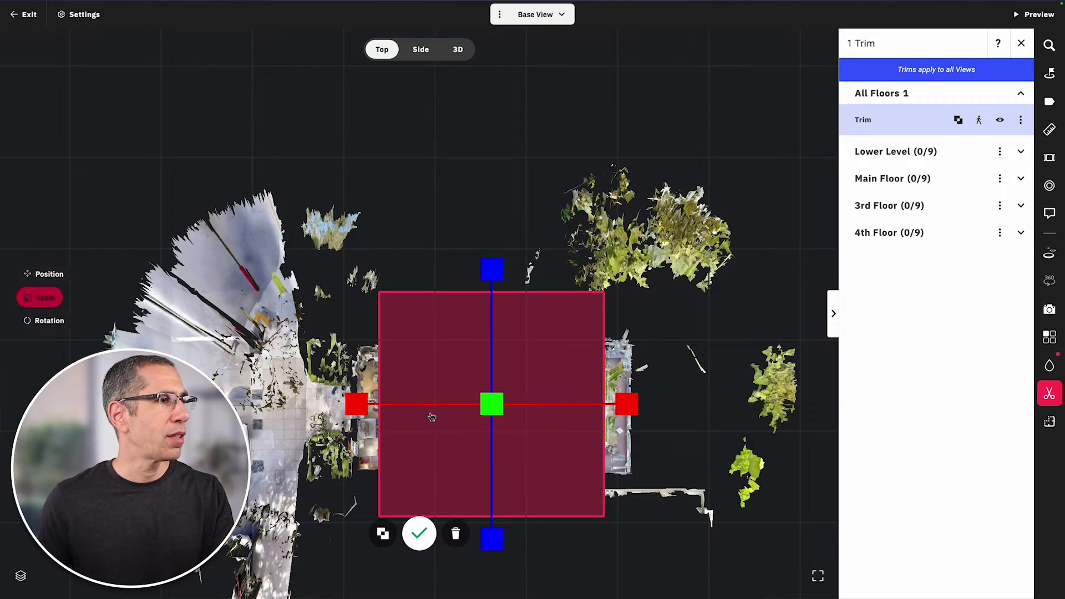
# Stretch the trim box into a wider, shallower rectangle over the house's lower middle
pyautogui.moveTo(345, 408); pyautogui.dragTo(298, 408)
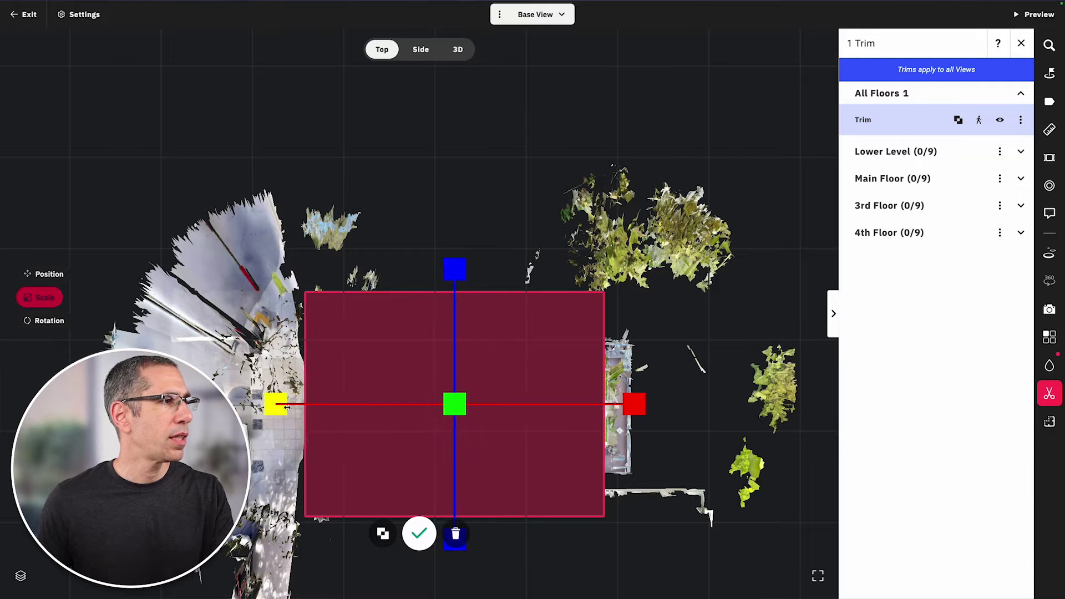
pyautogui.moveTo(634, 406); pyautogui.dragTo(662, 409)
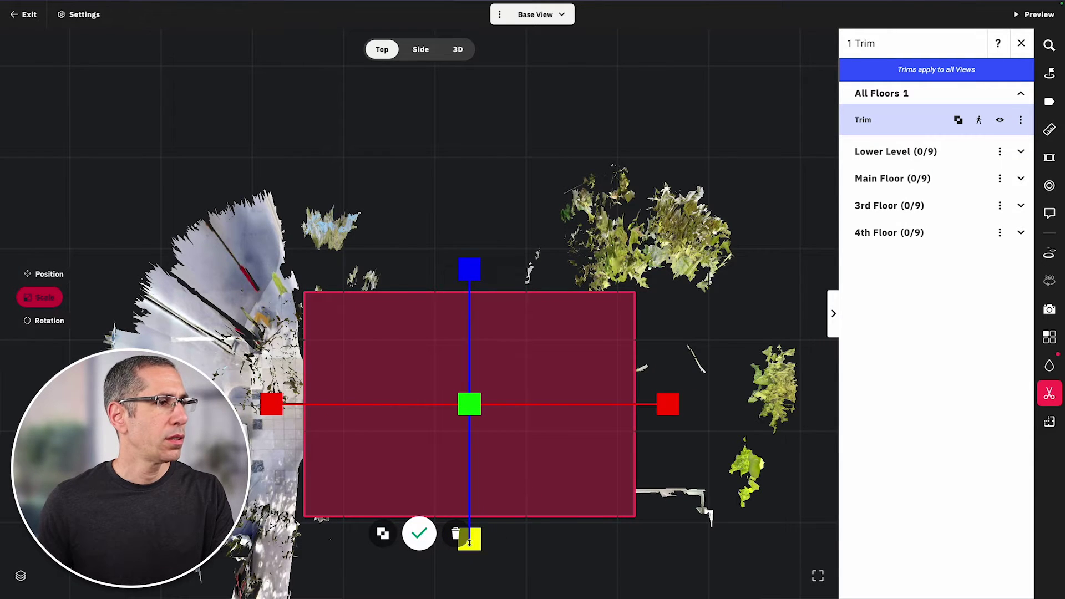
pyautogui.moveTo(473, 545); pyautogui.dragTo(482, 500)
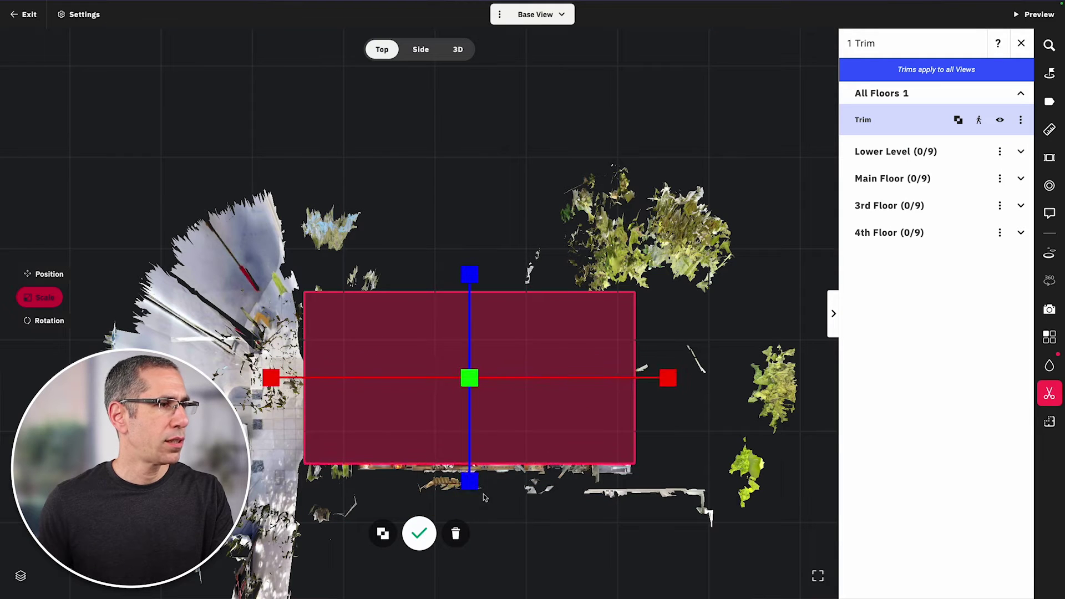
pyautogui.moveTo(473, 277); pyautogui.dragTo(470, 350)
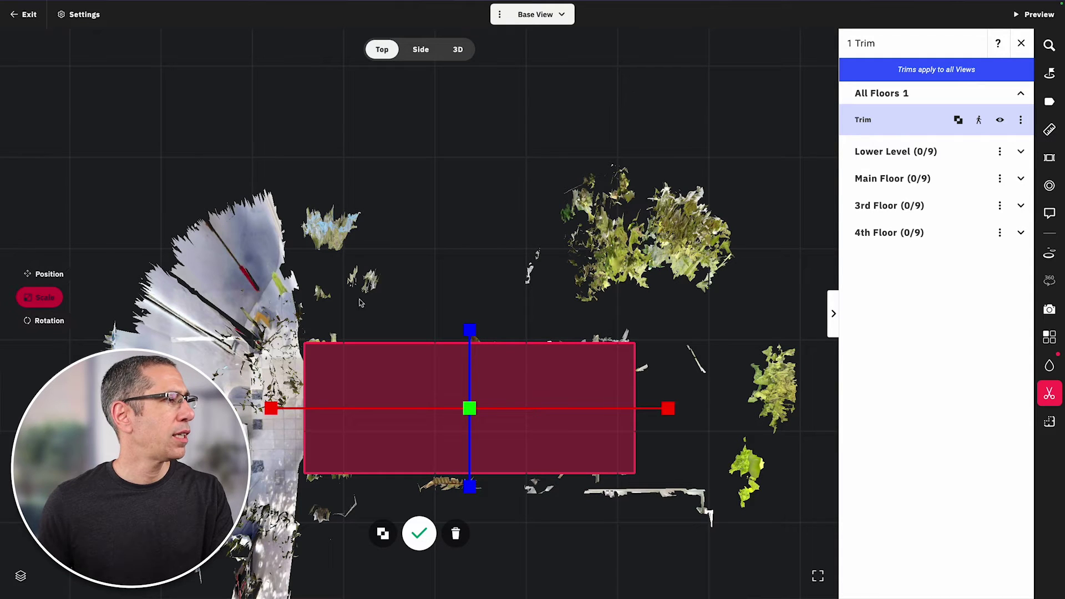
pyautogui.click(420, 53)
# From the side, stretch the first trim box to full house height, check in 3D, and complete it
pyautogui.moveTo(420, 181)
pyautogui.mouseDown()
pyautogui.moveTo(419, 230)
pyautogui.moveTo(420, 190)
pyautogui.mouseUp()
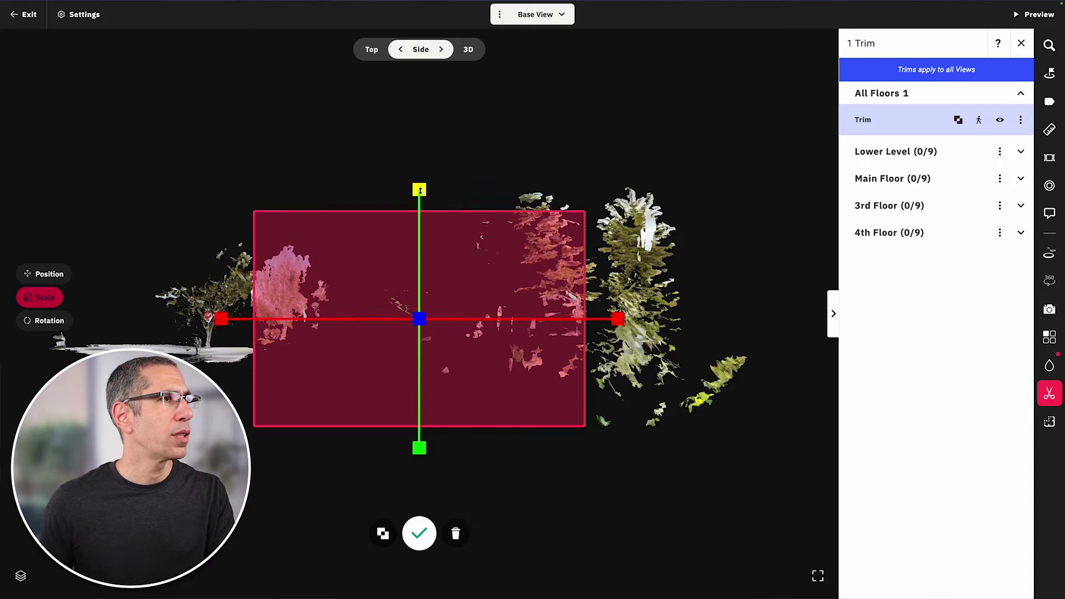
pyautogui.moveTo(419, 441); pyautogui.dragTo(418, 390)
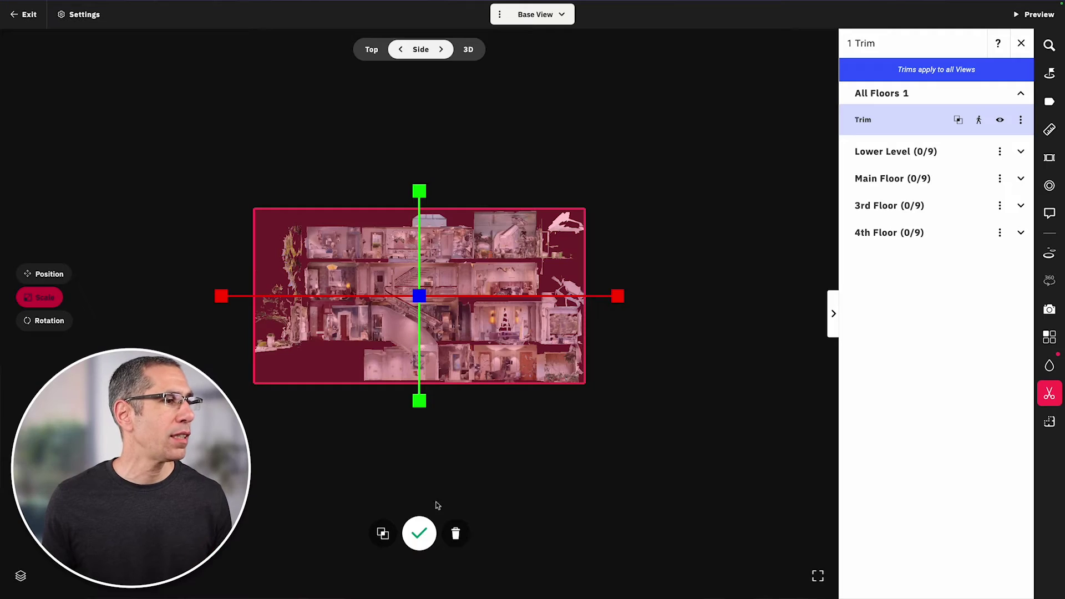
pyautogui.click(473, 52)
pyautogui.moveTo(462, 324); pyautogui.dragTo(627, 340)
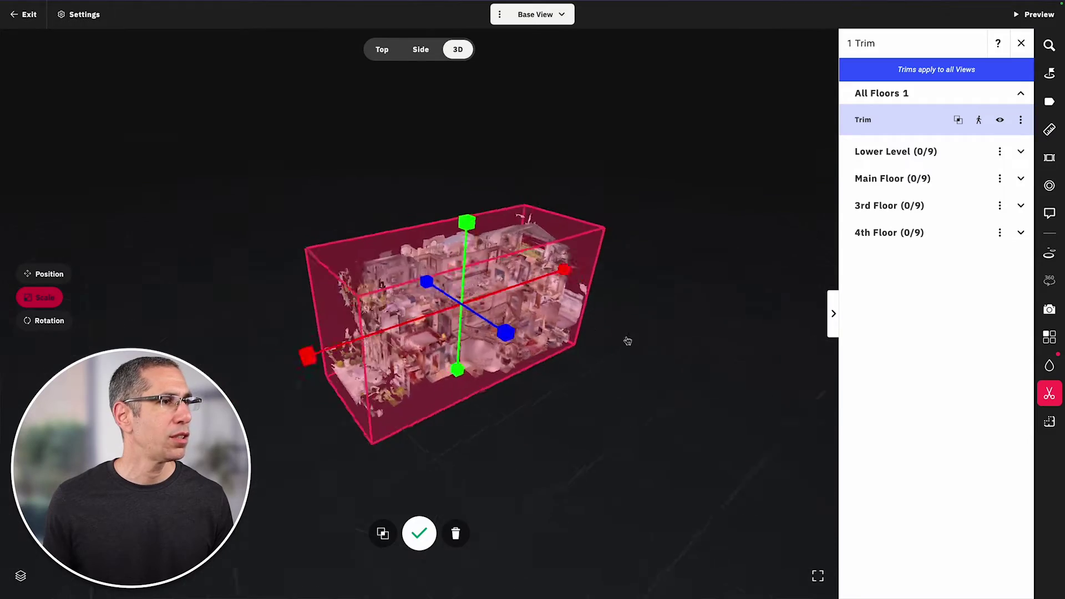
pyautogui.click(420, 534)
# Zoom in and add a second trim box, bringing the count to 2 trims
pyautogui.scroll(5, 435, 314)
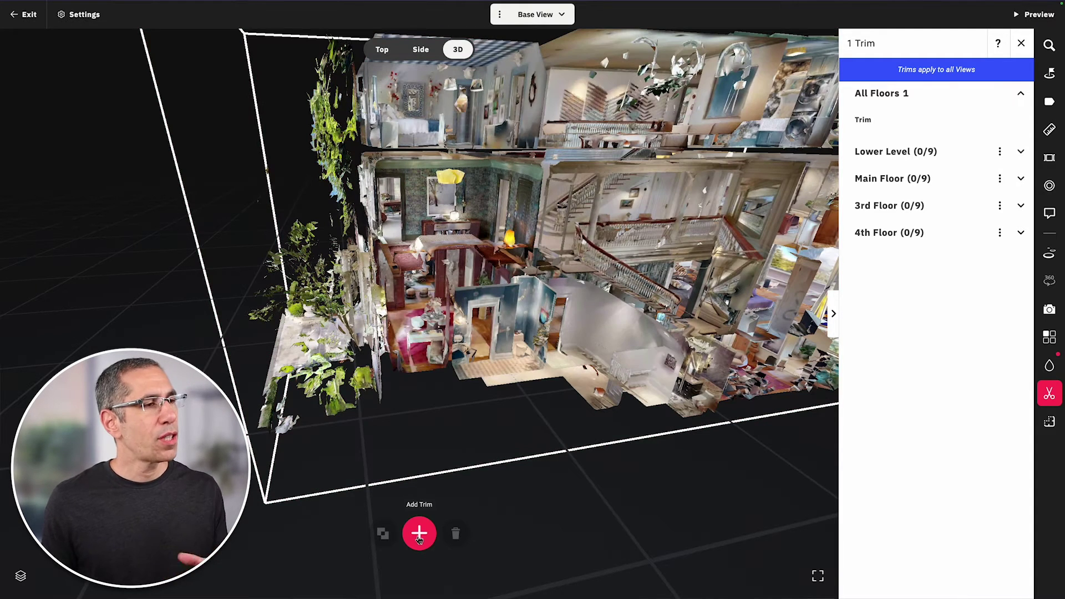
pyautogui.click(419, 535)
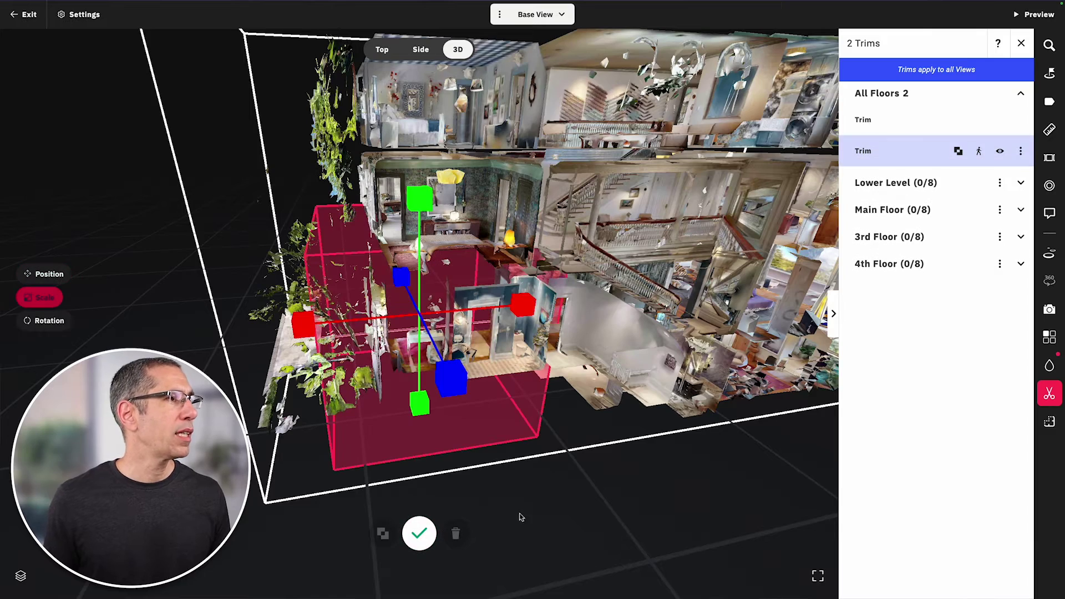
# In Top view, move the second trim box toward the house's left end
pyautogui.moveTo(536, 511); pyautogui.dragTo(666, 512)
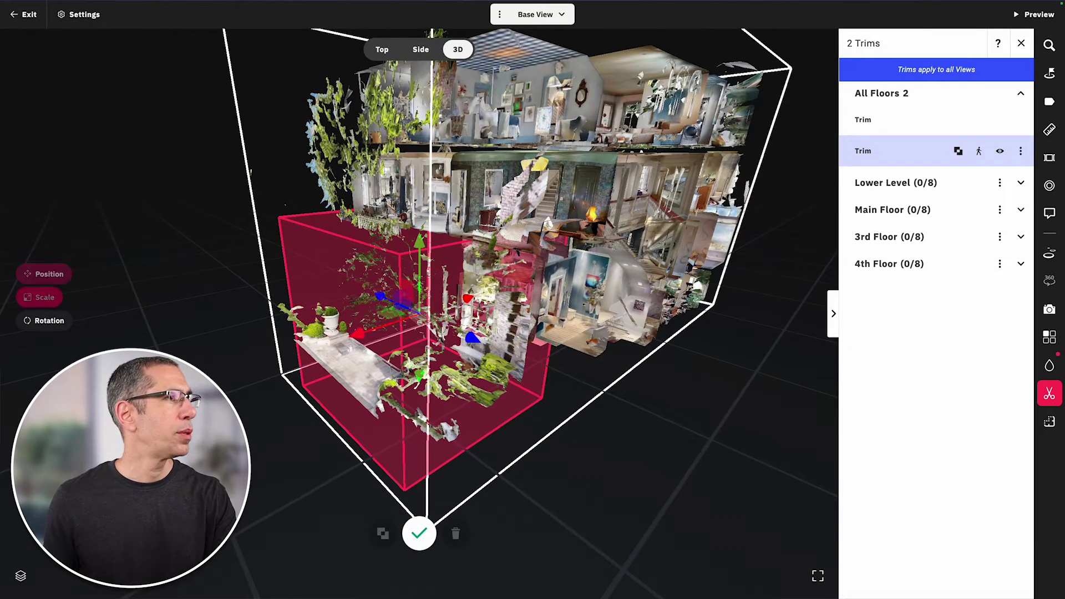
pyautogui.click(45, 275)
pyautogui.scroll(-5, 425, 248)
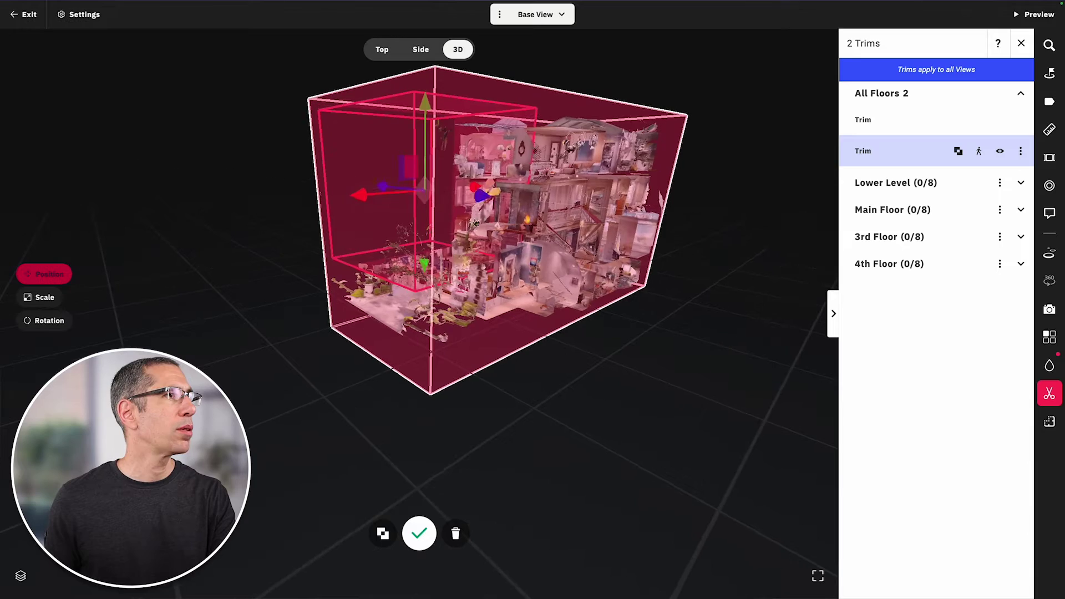
pyautogui.click(383, 49)
pyautogui.scroll(5, 425, 319)
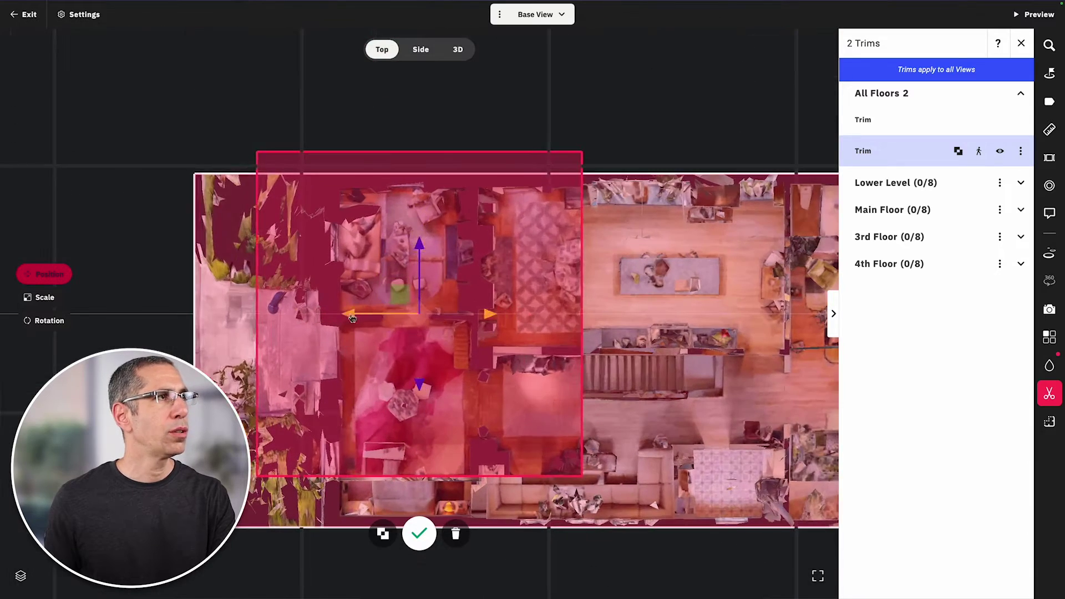
pyautogui.moveTo(99, 326); pyautogui.dragTo(70, 326)
pyautogui.moveTo(428, 163); pyautogui.dragTo(594, 129)
# Resize the second trim box from its left edge so it extends past the house's end
pyautogui.click(43, 299)
pyautogui.moveTo(128, 280); pyautogui.dragTo(350, 338)
pyautogui.moveTo(335, 281); pyautogui.dragTo(320, 309)
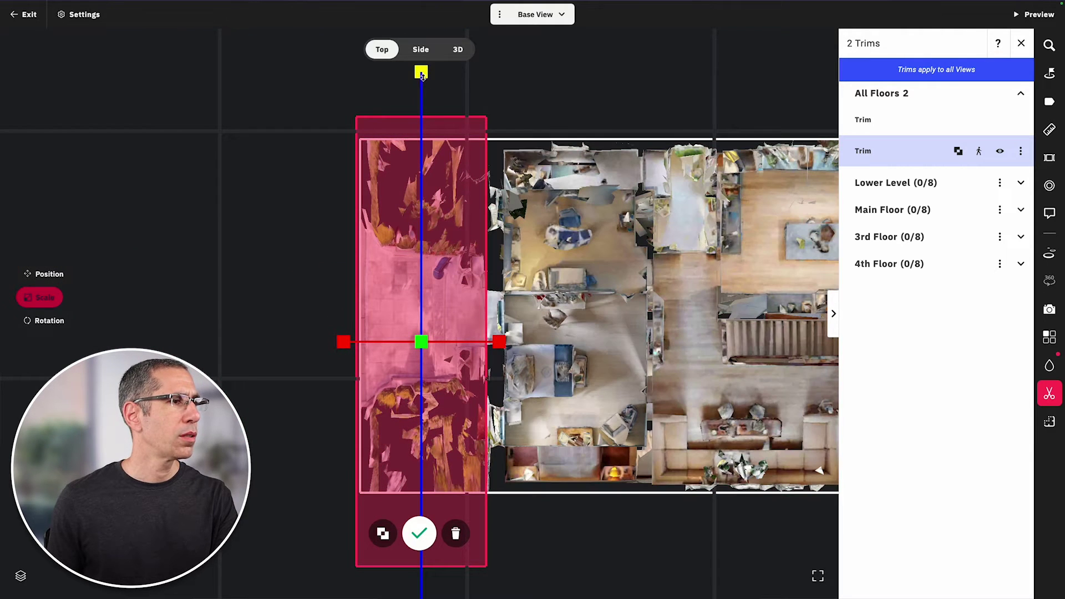
# Orbit in 3D around the house's end to inspect the trimmed corner
pyautogui.click(458, 50)
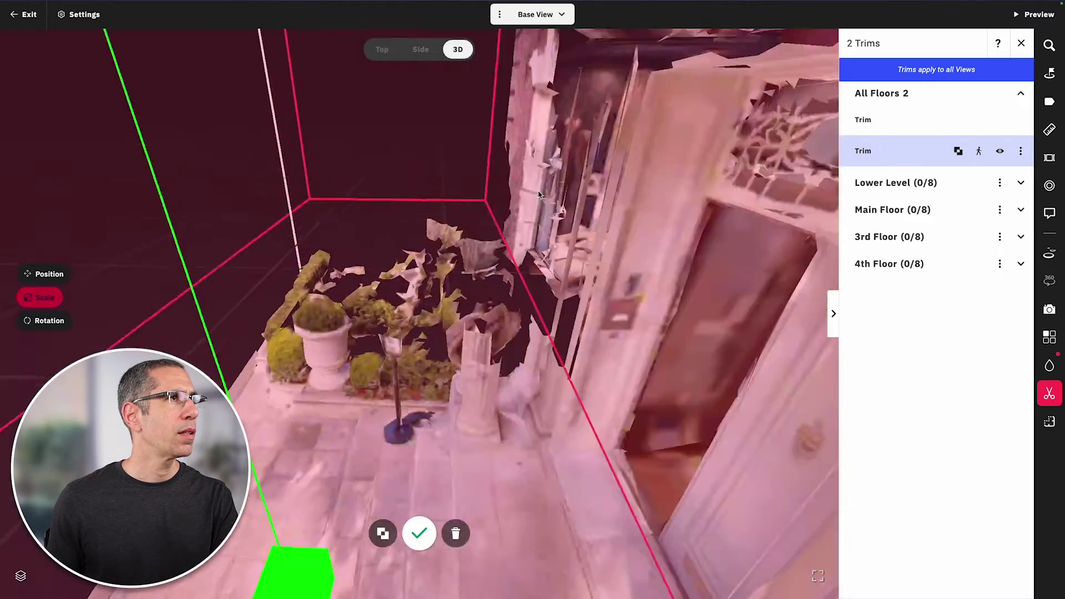
pyautogui.moveTo(335, 463); pyautogui.dragTo(414, 435)
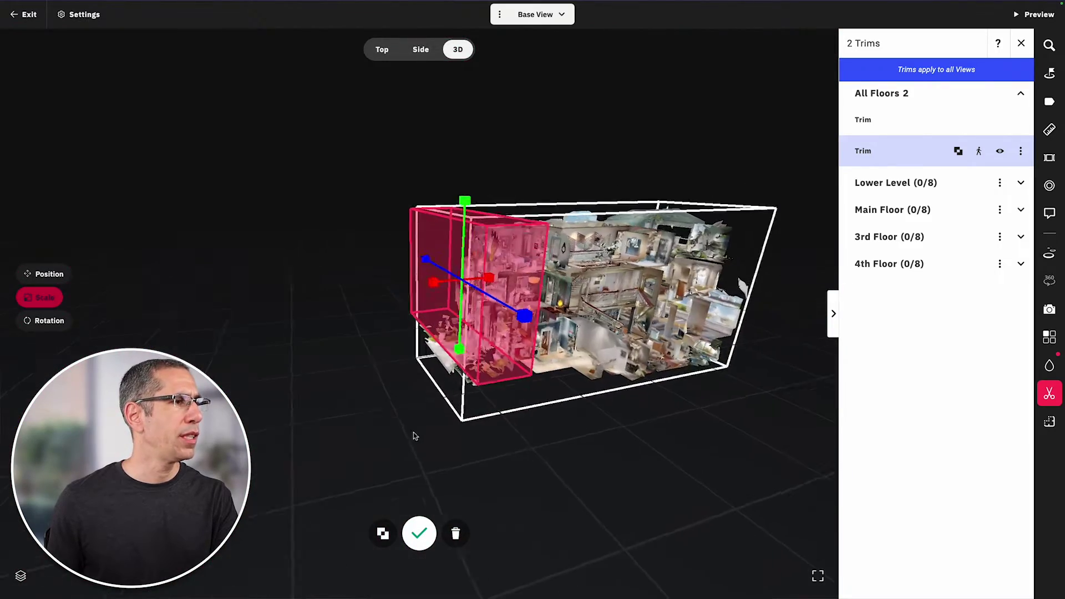
pyautogui.scroll(5, 649, 521)
pyautogui.moveTo(649, 521); pyautogui.dragTo(607, 501)
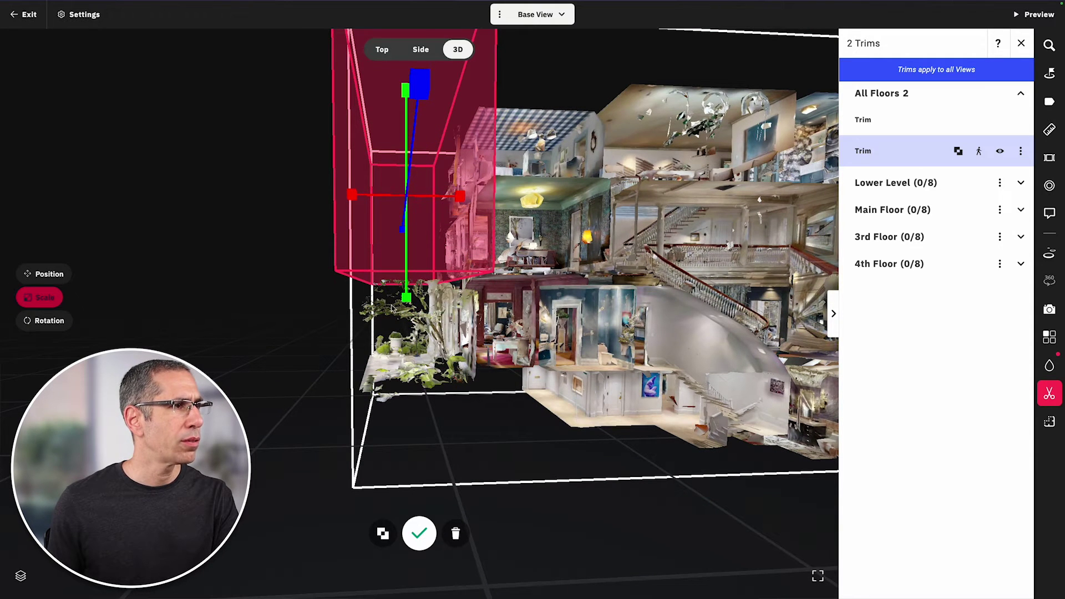
pyautogui.moveTo(280, 378); pyautogui.dragTo(262, 403)
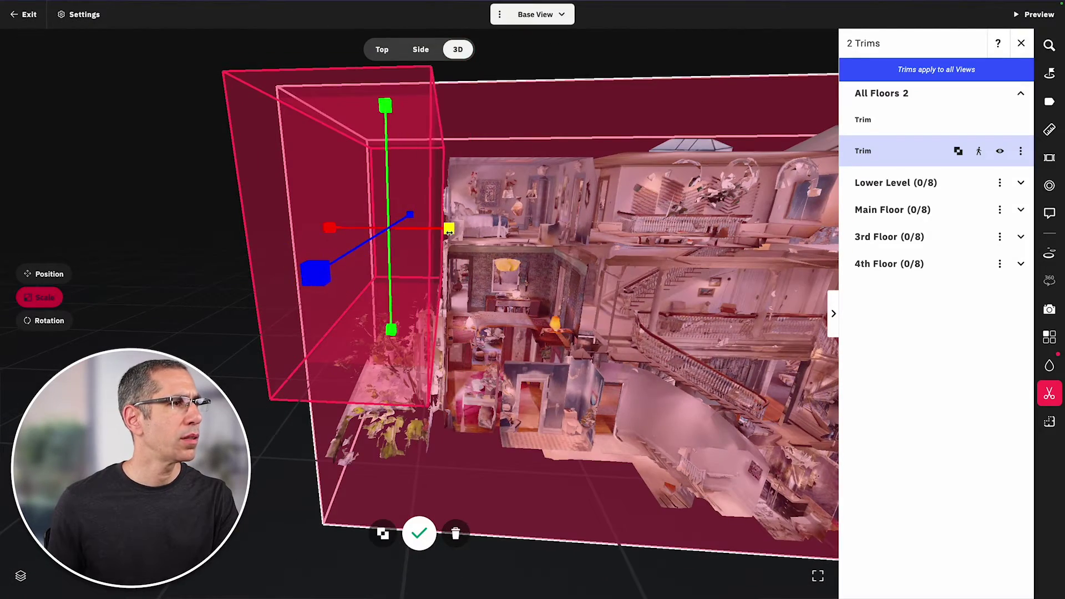
pyautogui.moveTo(233, 382); pyautogui.dragTo(581, 406)
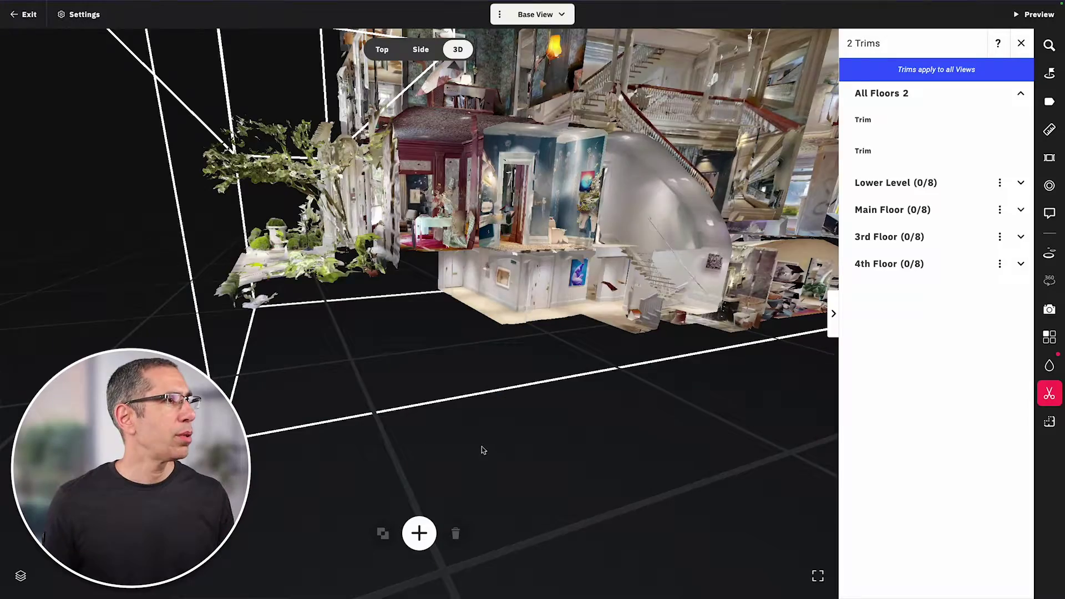
pyautogui.moveTo(481, 447); pyautogui.dragTo(521, 442)
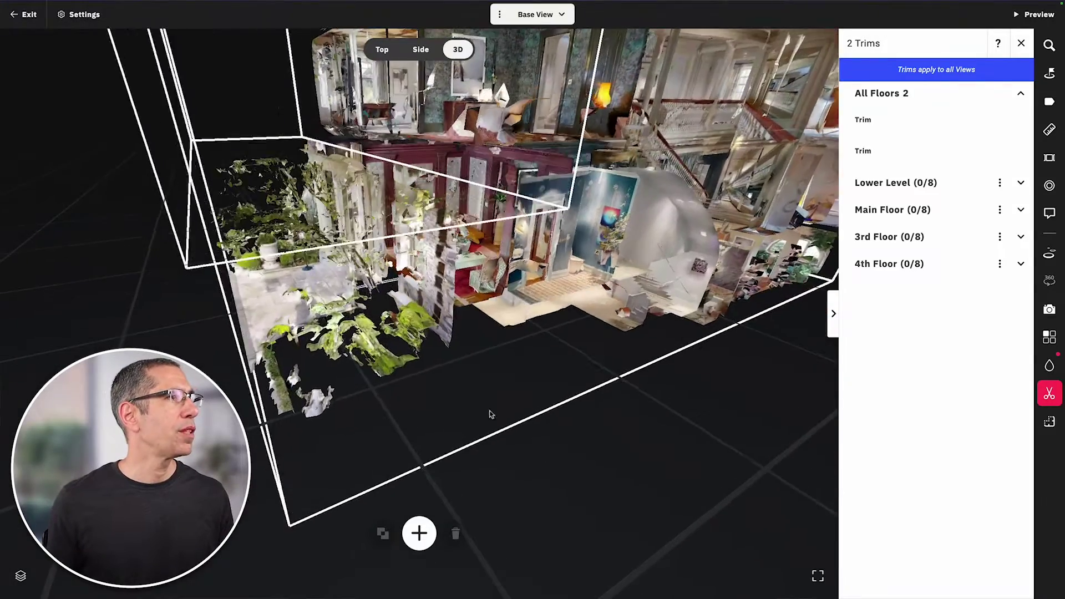
# Check the third trim box in Top and two Side views, orbit in 3D, and complete it
pyautogui.moveTo(468, 468); pyautogui.dragTo(503, 425)
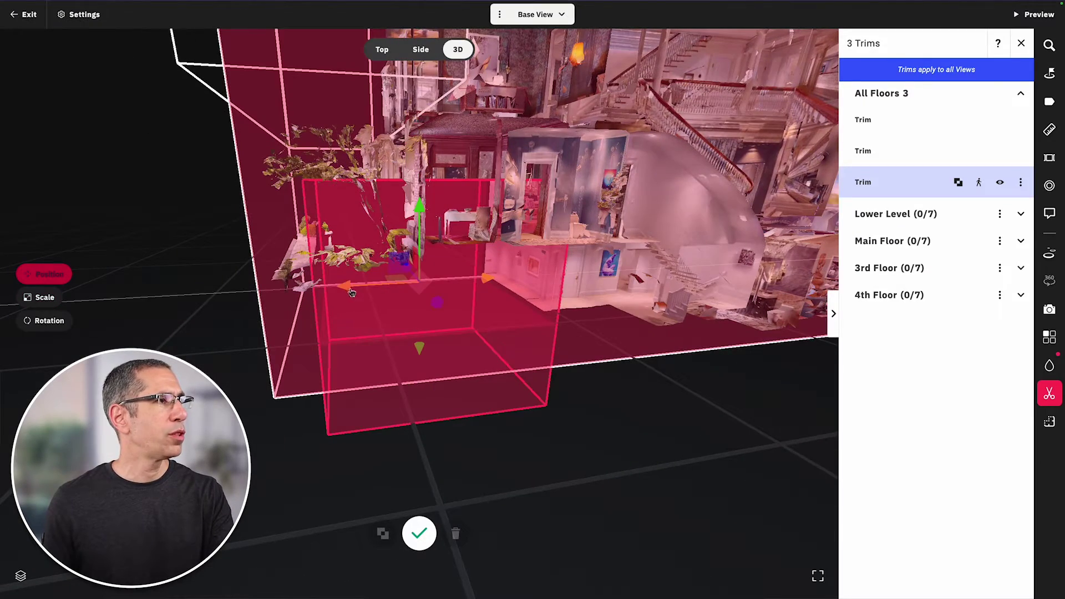
pyautogui.click(382, 49)
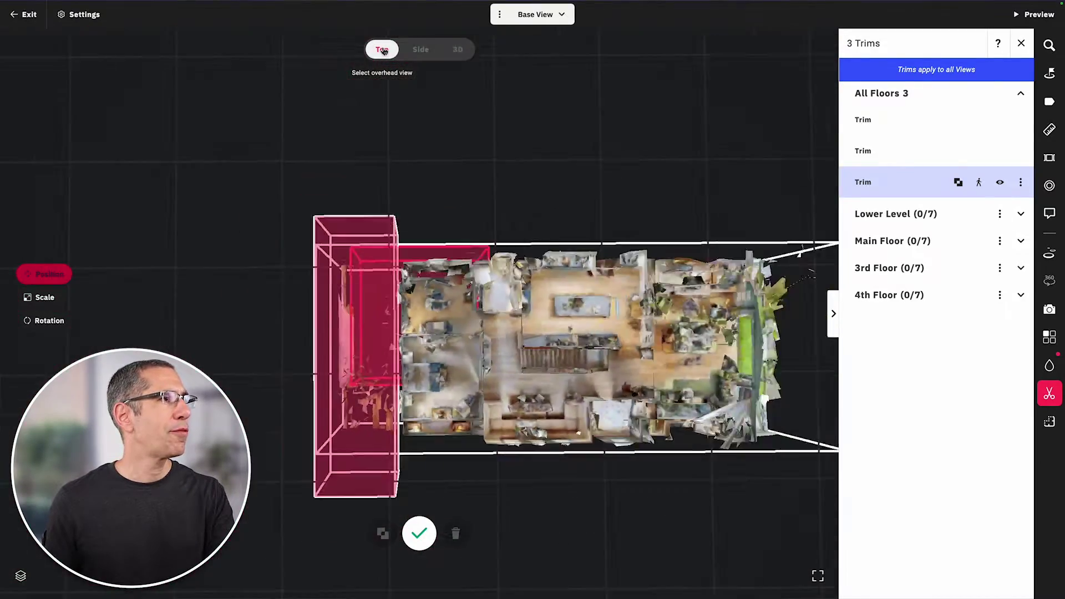
pyautogui.click(421, 49)
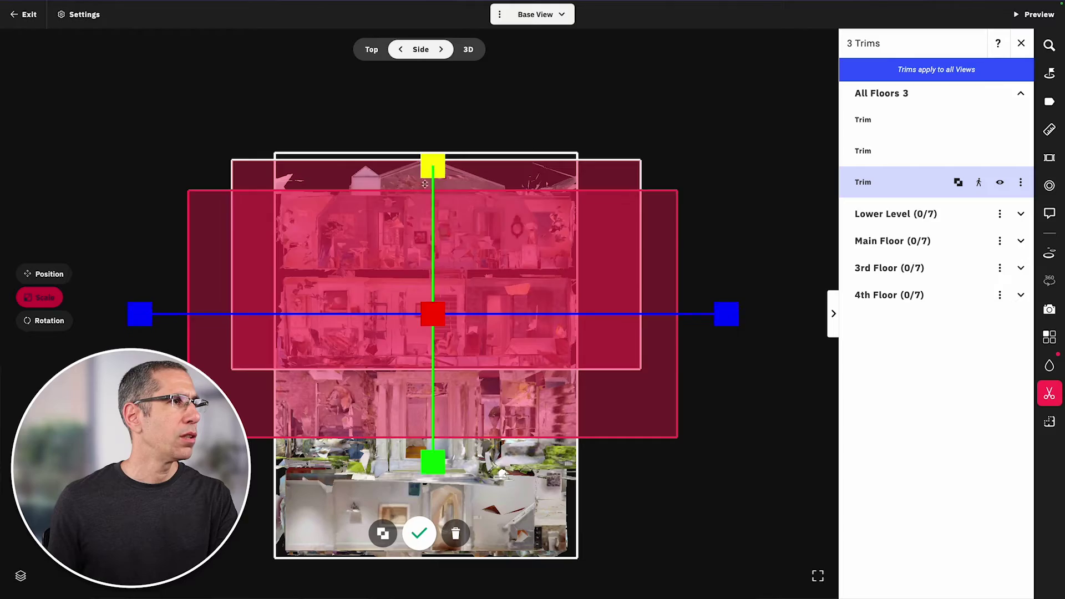
pyautogui.click(442, 49)
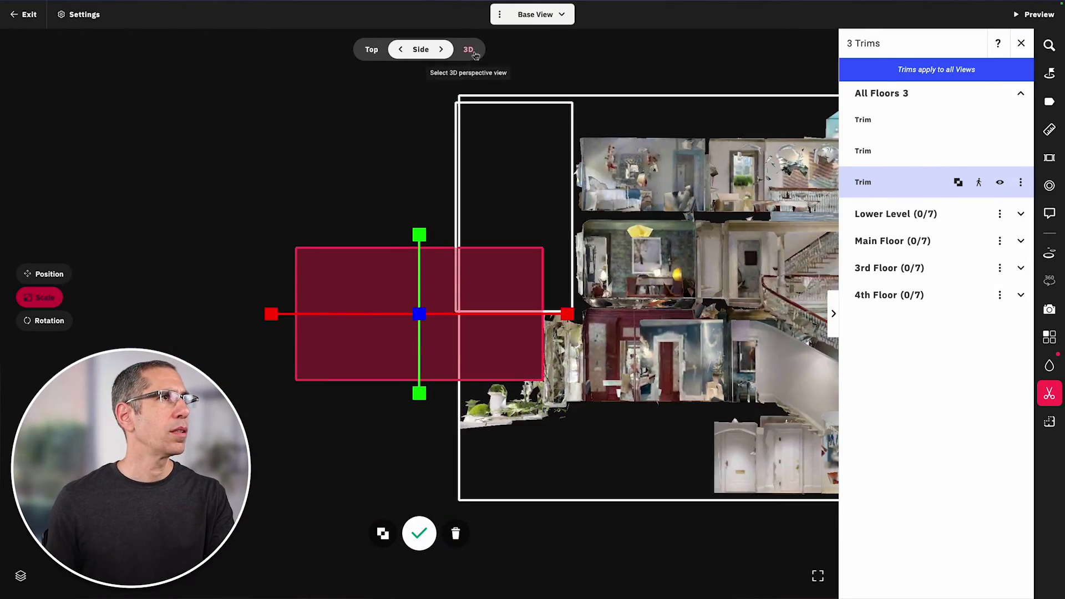
pyautogui.click(469, 50)
pyautogui.moveTo(349, 452); pyautogui.dragTo(444, 373)
pyautogui.click(420, 535)
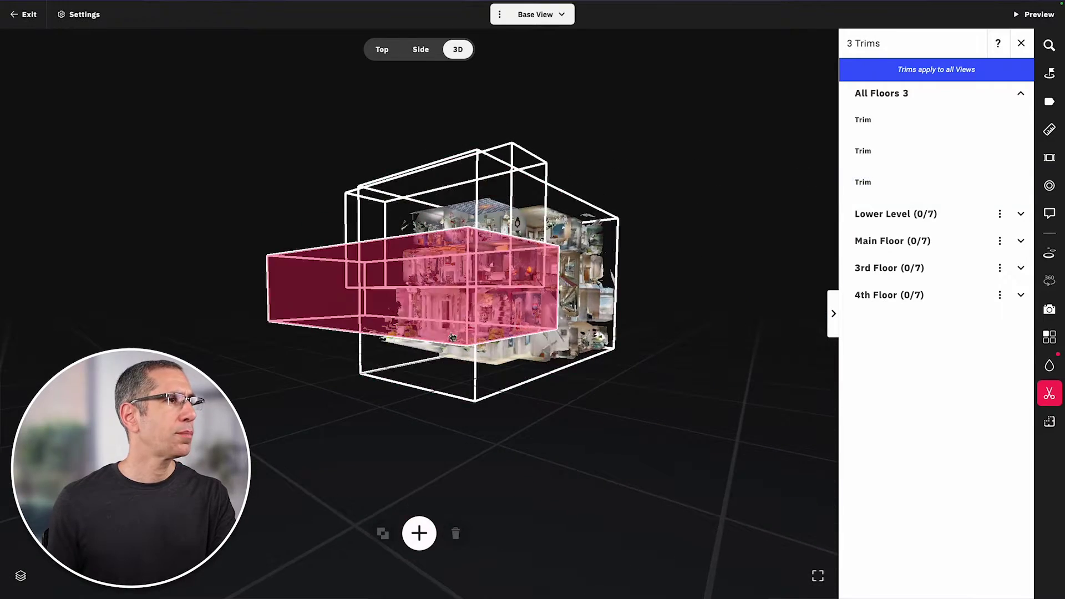
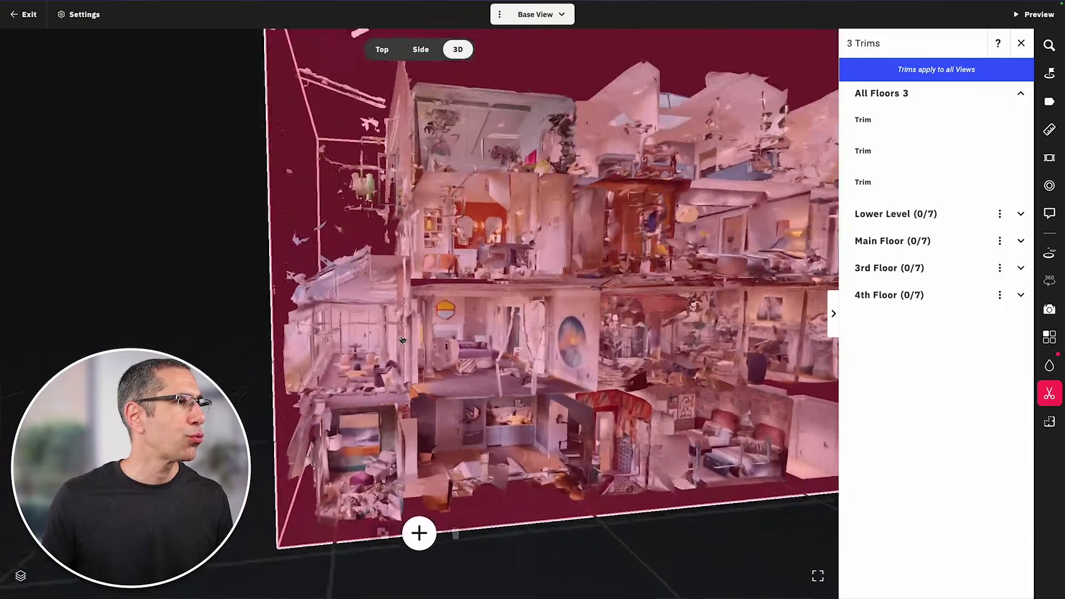
# Orbit the Main Floor-only dollhouse to view the house's left side
pyautogui.moveTo(356, 364); pyautogui.dragTo(345, 290)
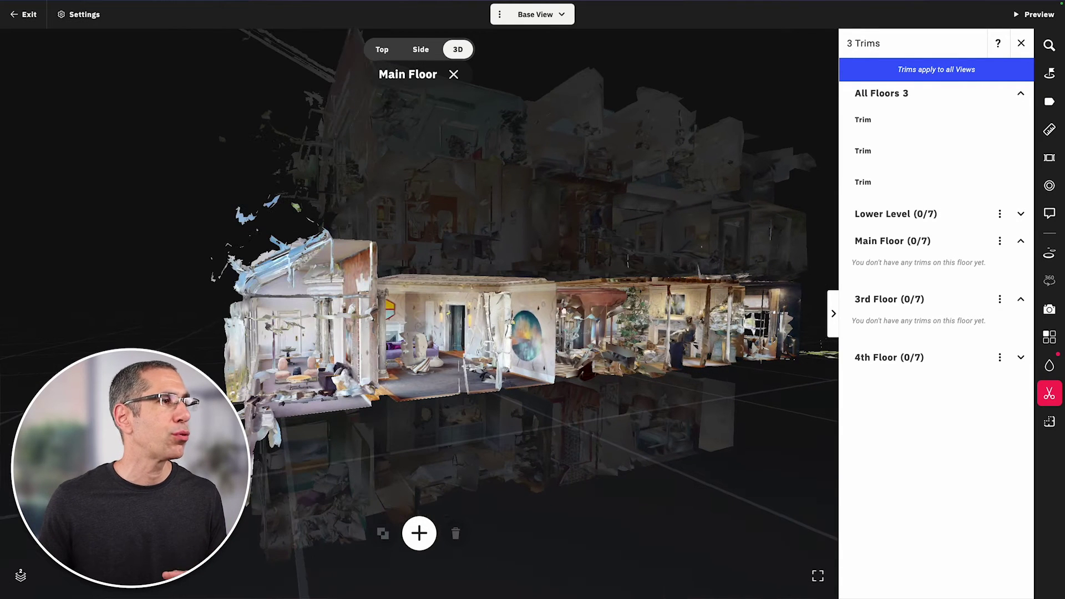
# Add a new Main Floor trim box and move it over the floor plan's left side
pyautogui.click(420, 533)
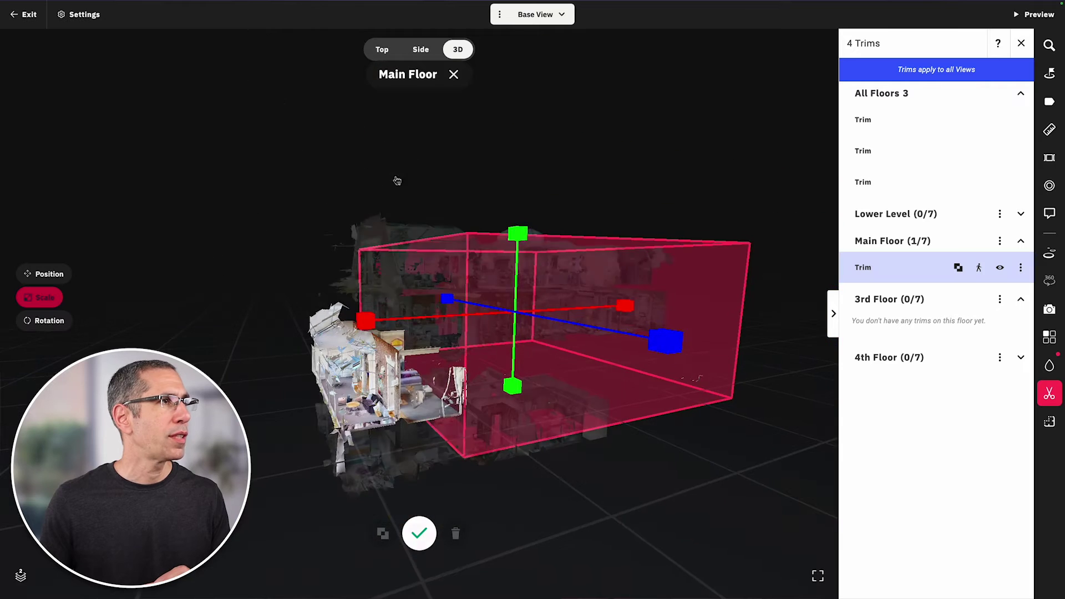
pyautogui.click(382, 49)
pyautogui.click(44, 274)
pyautogui.moveTo(351, 314); pyautogui.dragTo(123, 337)
pyautogui.moveTo(170, 294); pyautogui.dragTo(171, 375)
# Resize the trim box in Top view to cover only the floor's left section
pyautogui.click(39, 297)
pyautogui.moveTo(187, 222); pyautogui.dragTo(187, 302)
pyautogui.moveTo(188, 558); pyautogui.dragTo(188, 487)
pyautogui.moveTo(359, 397); pyautogui.dragTo(305, 398)
pyautogui.moveTo(32, 397); pyautogui.dragTo(172, 397)
pyautogui.moveTo(298, 398); pyautogui.dragTo(248, 401)
# Adjust the box's height in Side views to uncover the left rooms, then check it in 3D
pyautogui.click(421, 50)
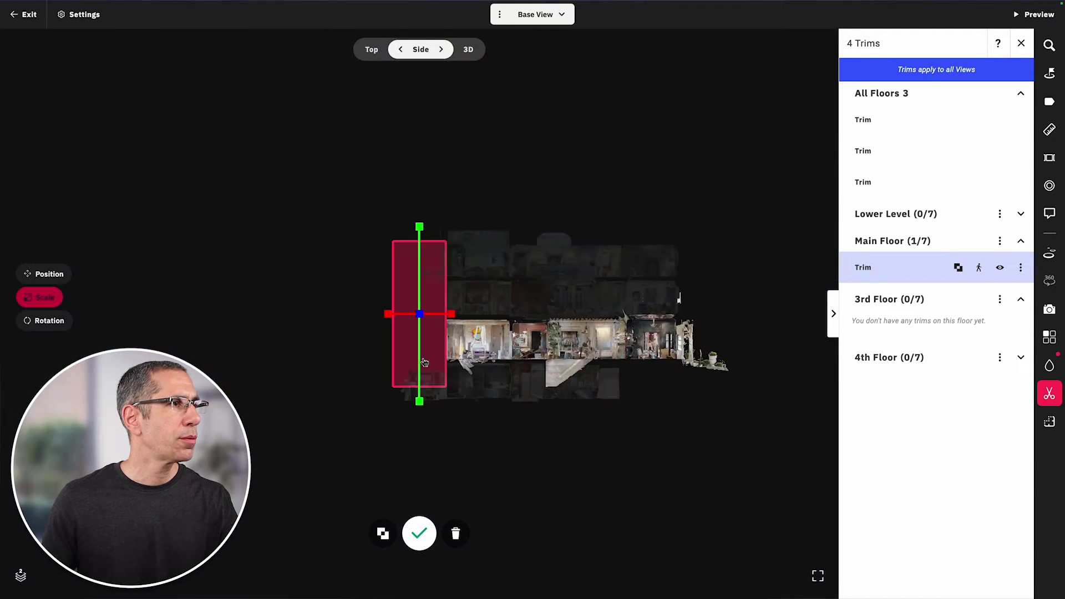
pyautogui.moveTo(419, 100); pyautogui.dragTo(419, 230)
pyautogui.moveTo(333, 463); pyautogui.dragTo(326, 423)
pyautogui.moveTo(412, 477); pyautogui.dragTo(438, 260)
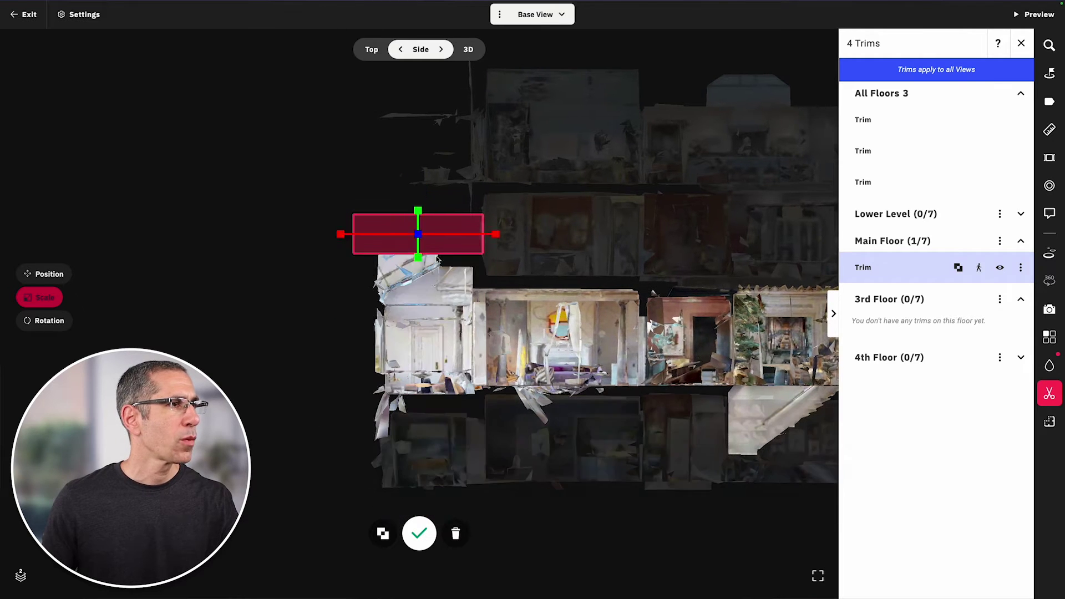
pyautogui.moveTo(269, 372); pyautogui.dragTo(331, 463)
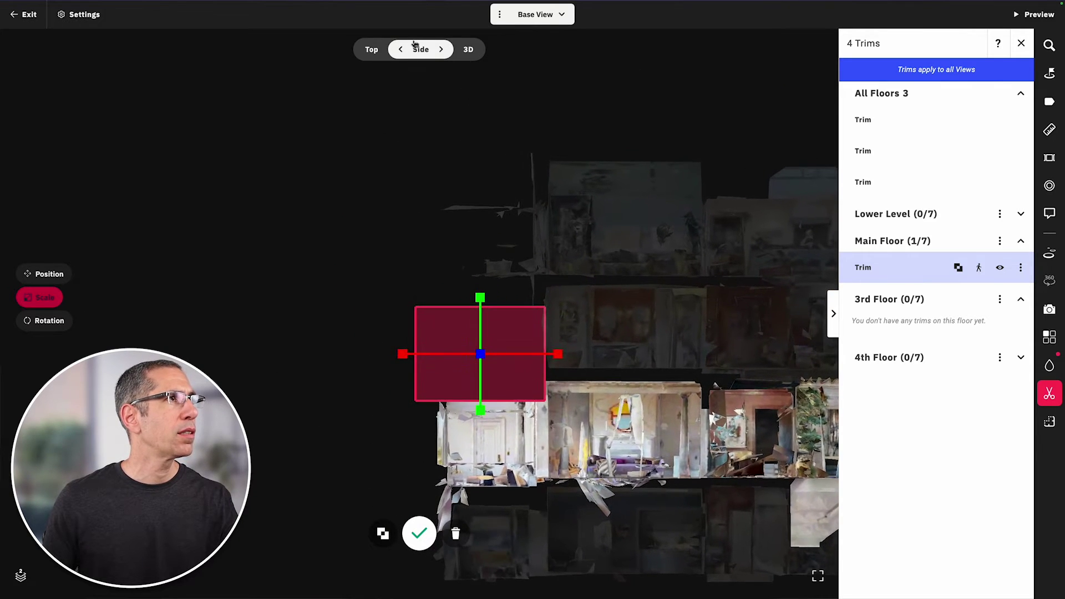
pyautogui.click(401, 50)
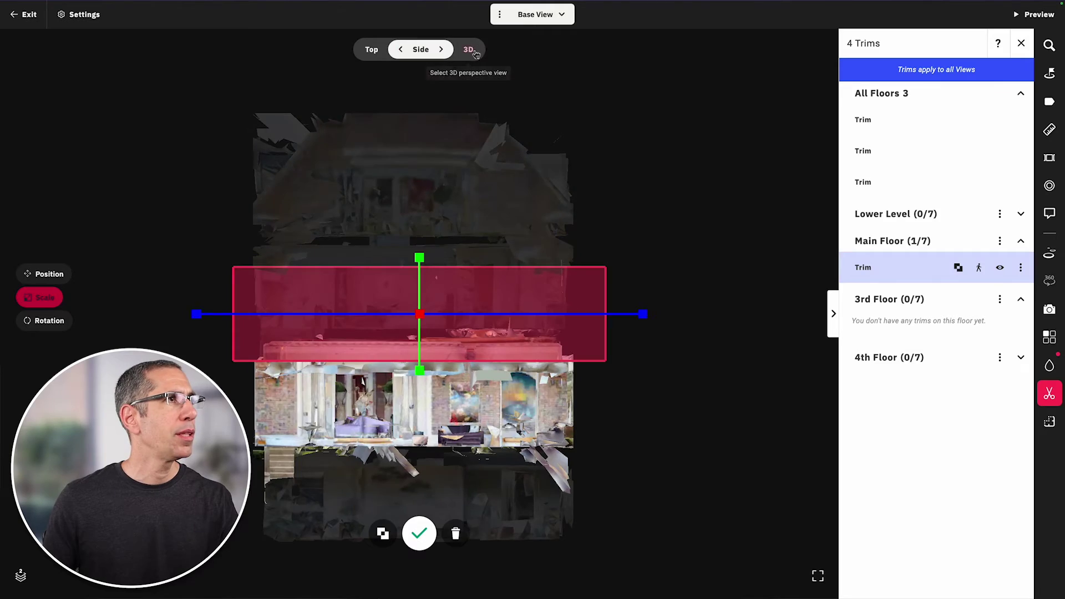
pyautogui.click(468, 49)
pyautogui.moveTo(402, 361); pyautogui.dragTo(135, 328)
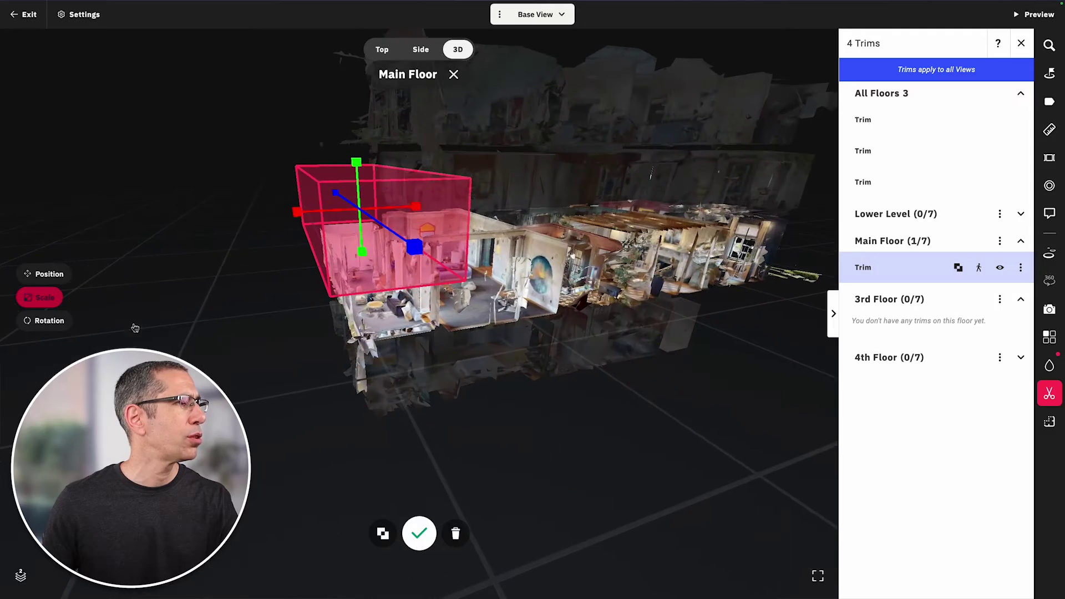
# Tilt the Main Floor trim box with the Rotation handles in Side view
pyautogui.click(67, 325)
pyautogui.moveTo(270, 382); pyautogui.dragTo(274, 409)
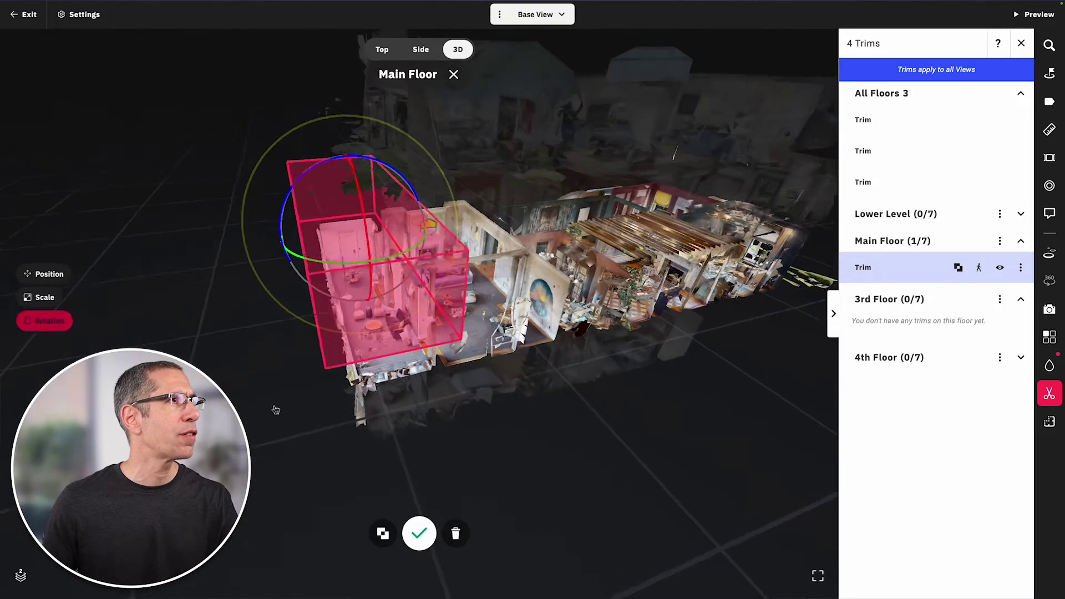
pyautogui.click(420, 50)
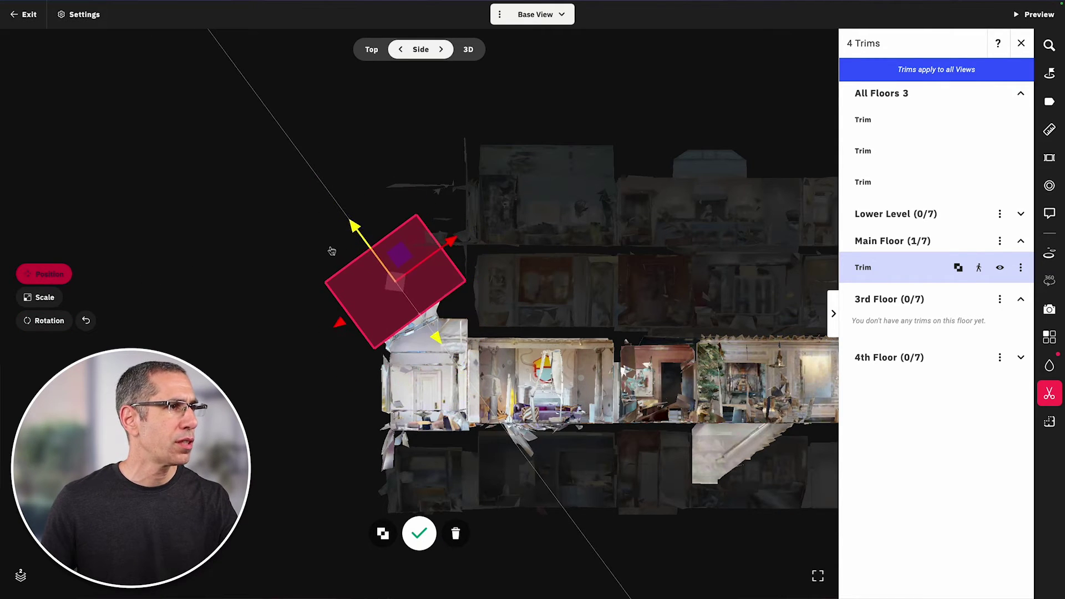
pyautogui.moveTo(345, 466); pyautogui.dragTo(353, 521)
pyautogui.click(44, 321)
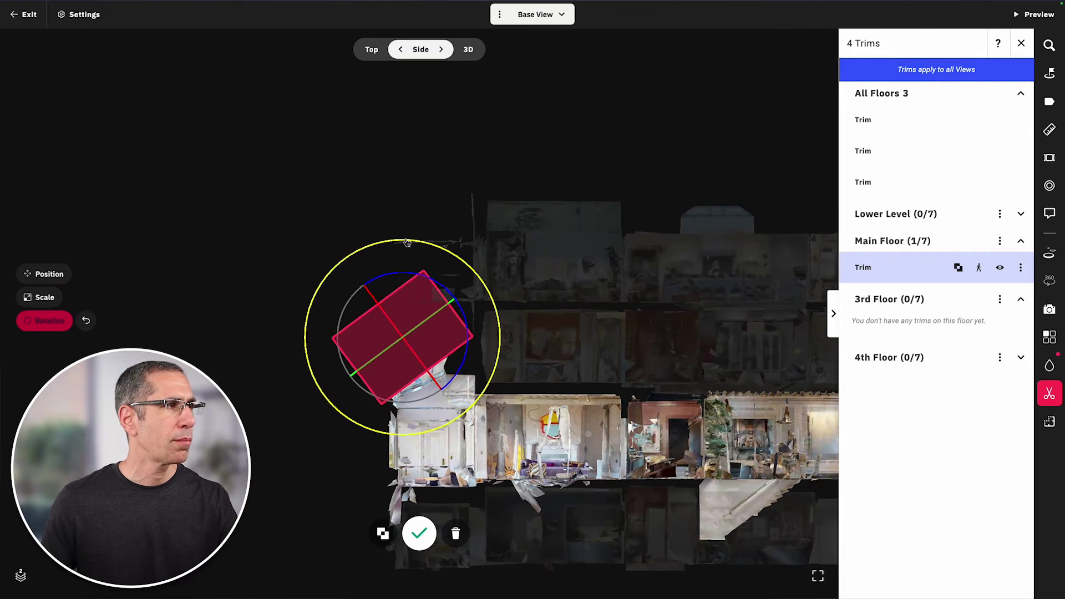
# Move the box slightly upward around the front entrance in 3D and finish the trim
pyautogui.press('p')
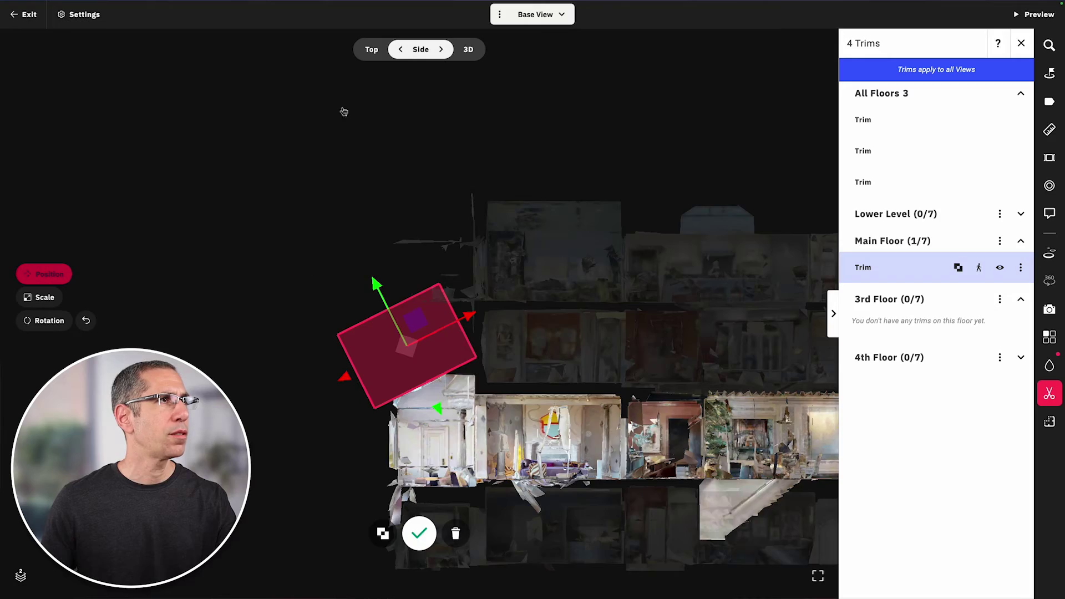
pyautogui.click(469, 49)
pyautogui.moveTo(333, 502); pyautogui.dragTo(344, 208)
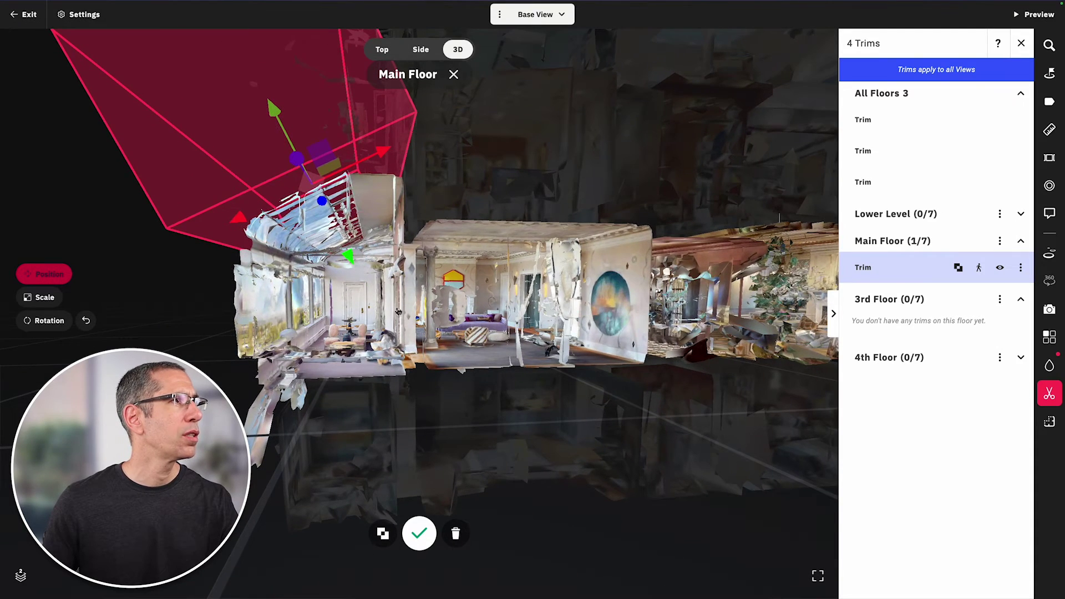
pyautogui.scroll(-1, 399, 312)
pyautogui.moveTo(279, 118); pyautogui.dragTo(281, 121)
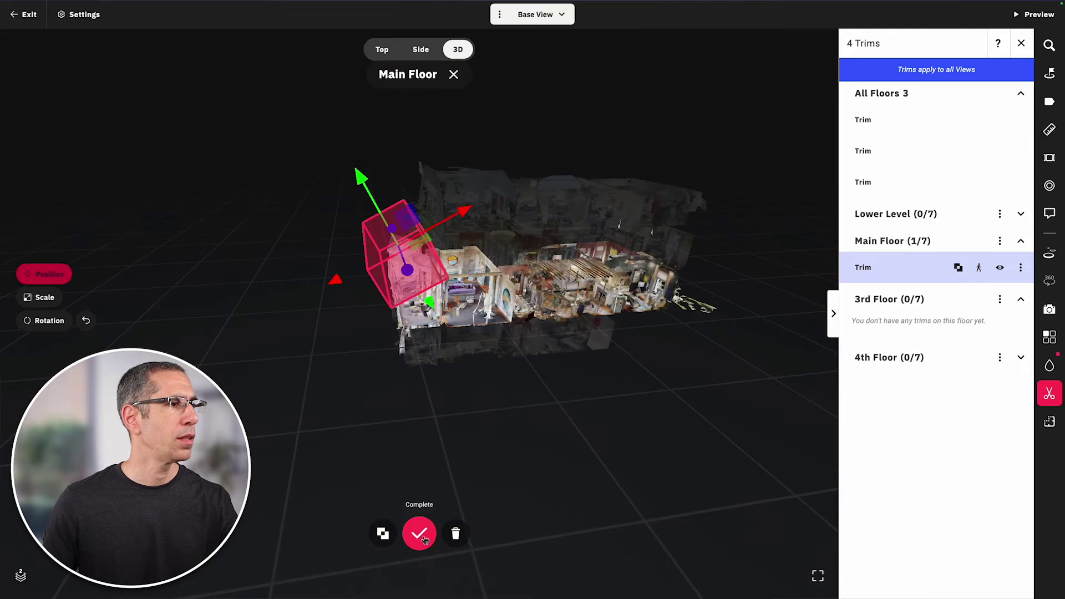
pyautogui.click(418, 534)
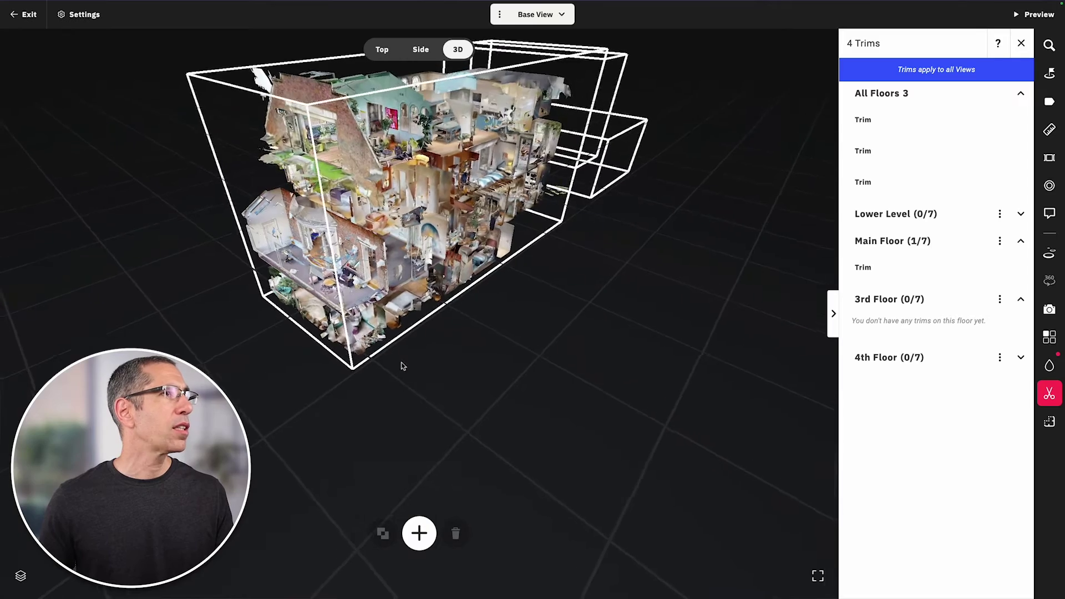
pyautogui.scroll(-3, 482, 385)
pyautogui.moveTo(482, 385); pyautogui.dragTo(816, 436)
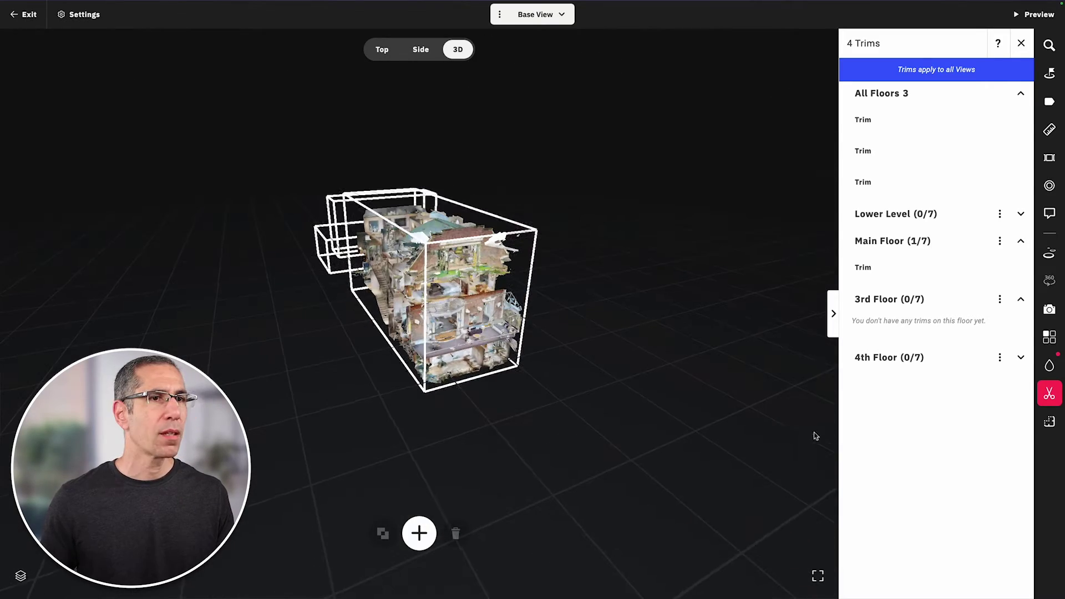
pyautogui.click(1051, 394)
pyautogui.moveTo(535, 400); pyautogui.dragTo(550, 416)
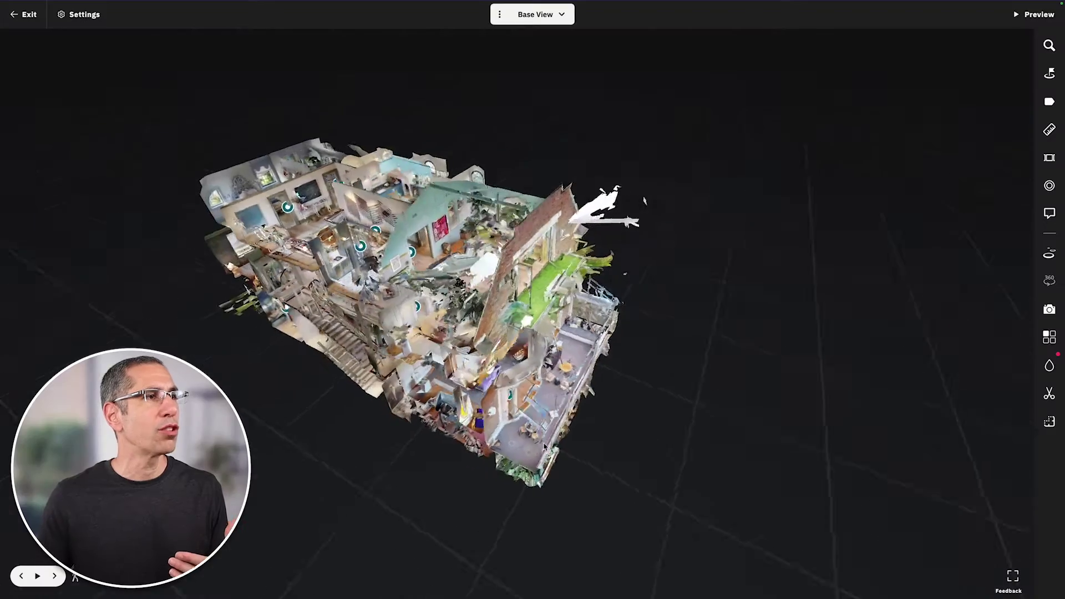
pyautogui.moveTo(544, 447); pyautogui.dragTo(742, 344)
pyautogui.scroll(5, 625, 292)
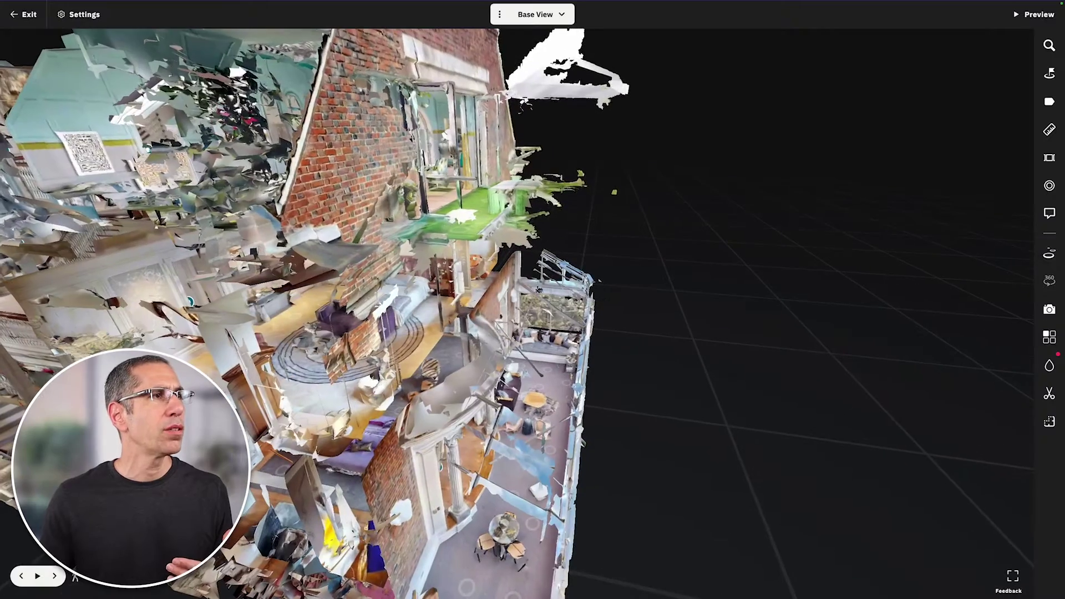
pyautogui.moveTo(549, 301); pyautogui.dragTo(509, 306)
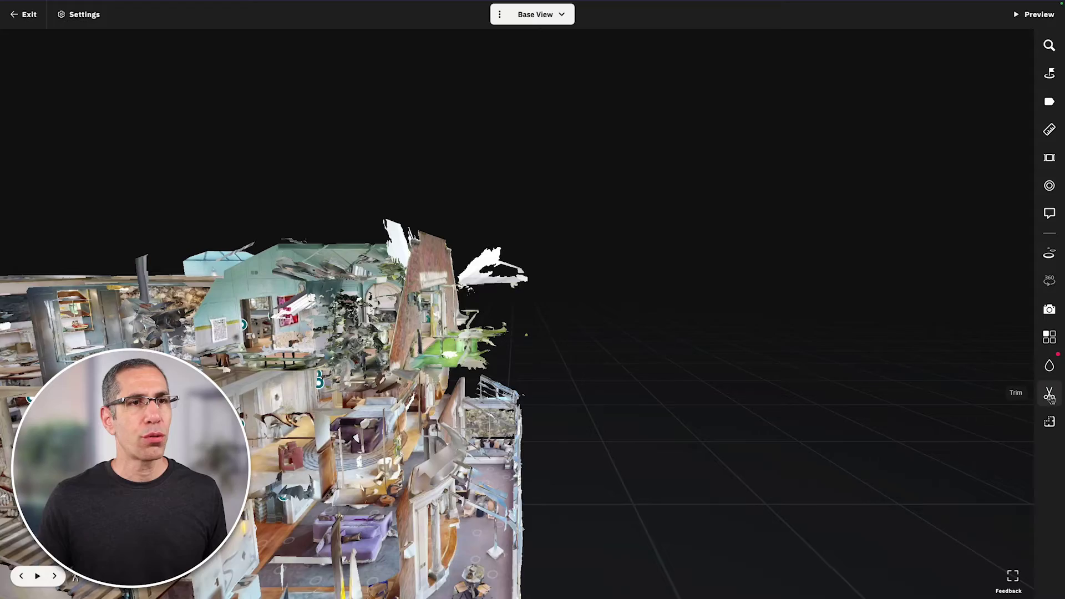
pyautogui.click(1050, 397)
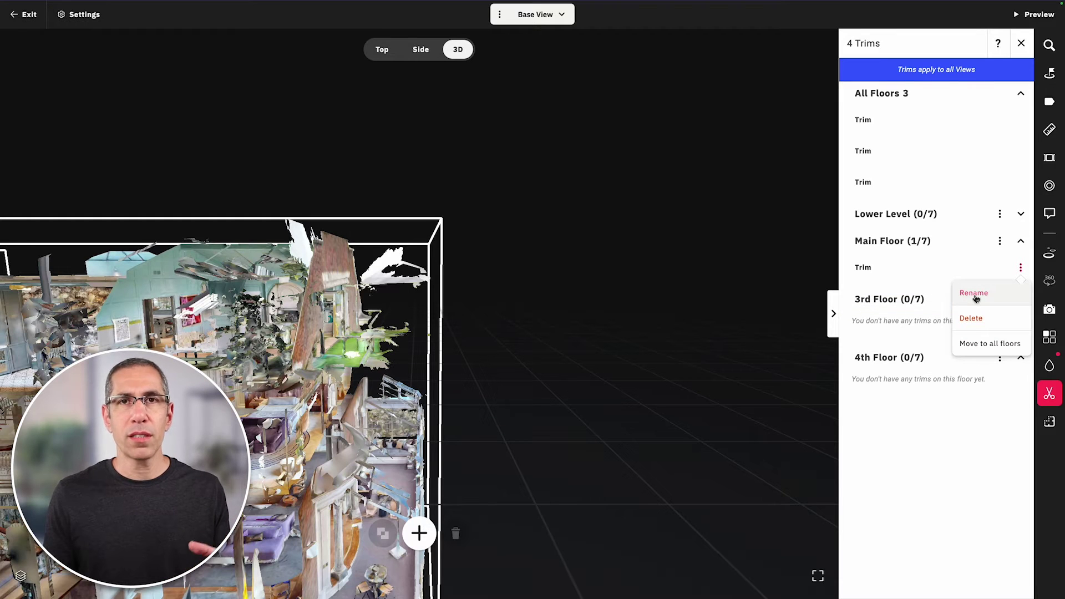
# Hide the Main Floor trim to see inside the house
pyautogui.click(886, 272)
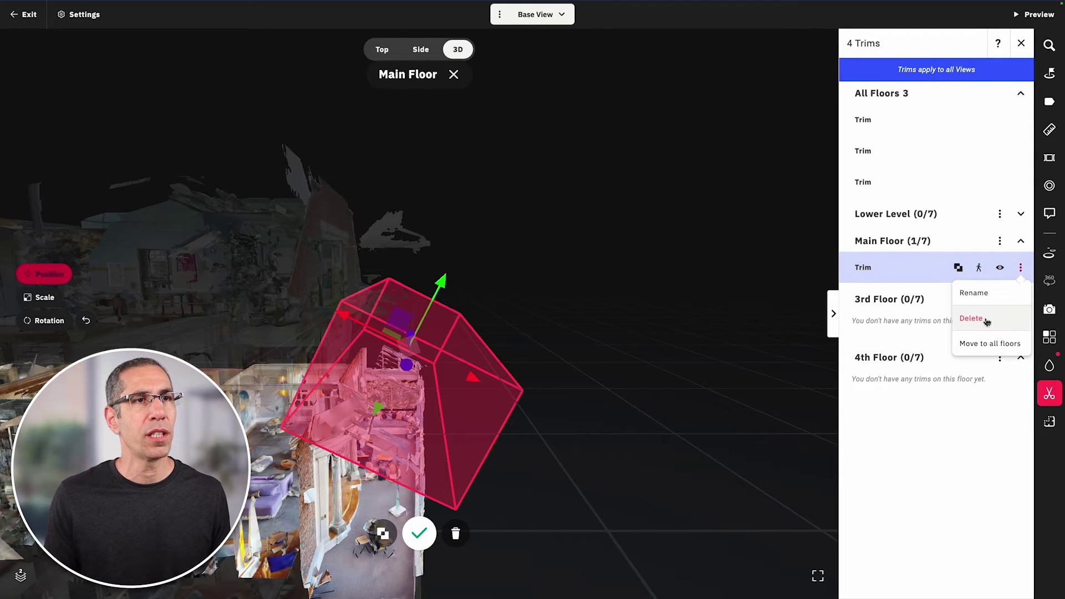
pyautogui.click(1021, 267)
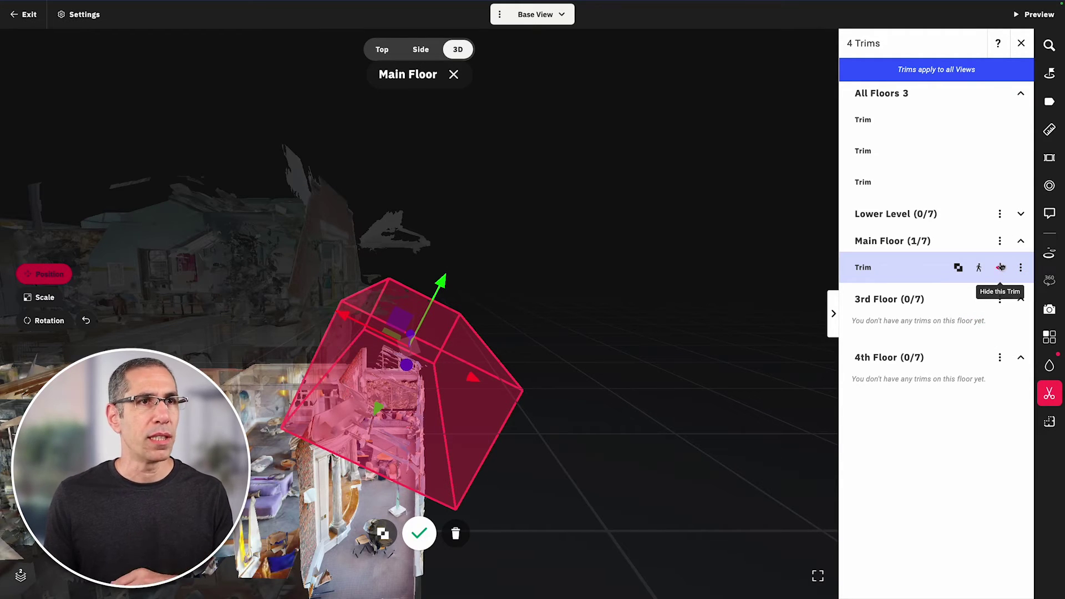
pyautogui.click(1000, 269)
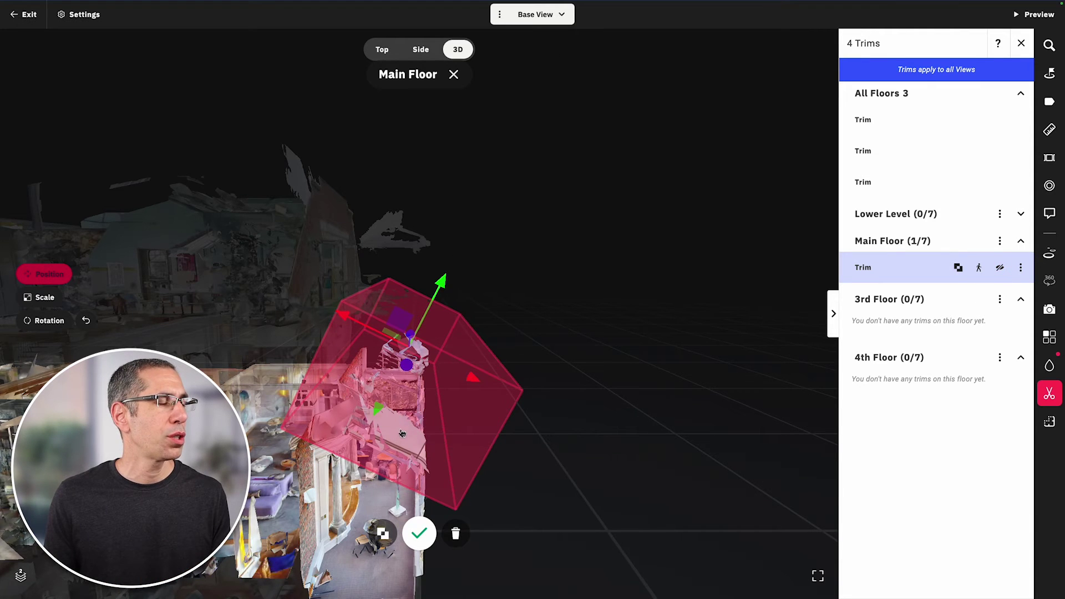
# Hide the first All Floors trim so the removed street debris reappears
pyautogui.scroll(-5, 452, 379)
pyautogui.moveTo(532, 395); pyautogui.dragTo(688, 422)
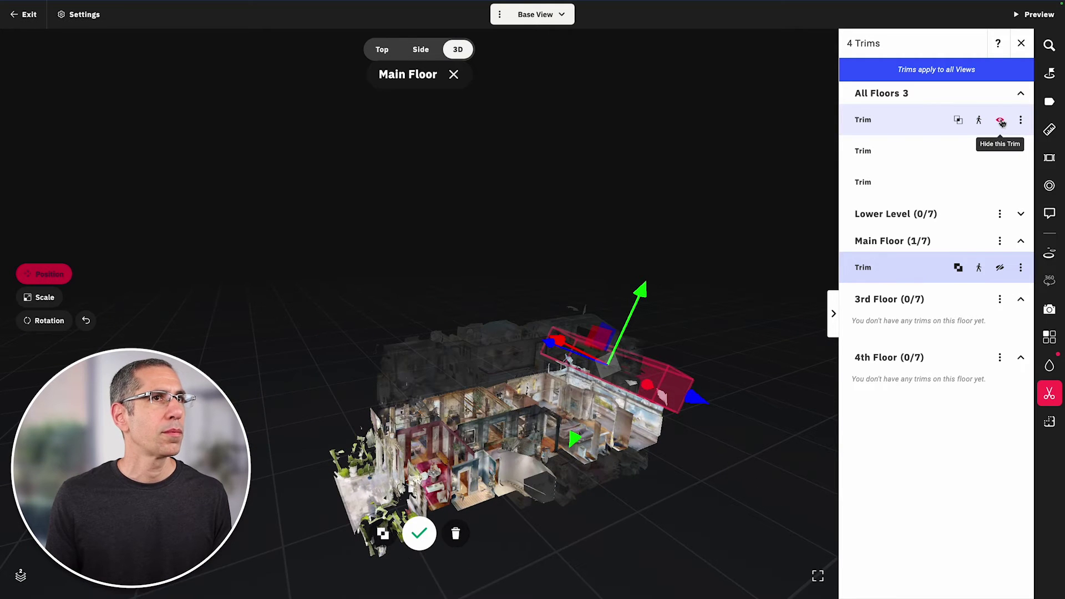
pyautogui.click(1002, 122)
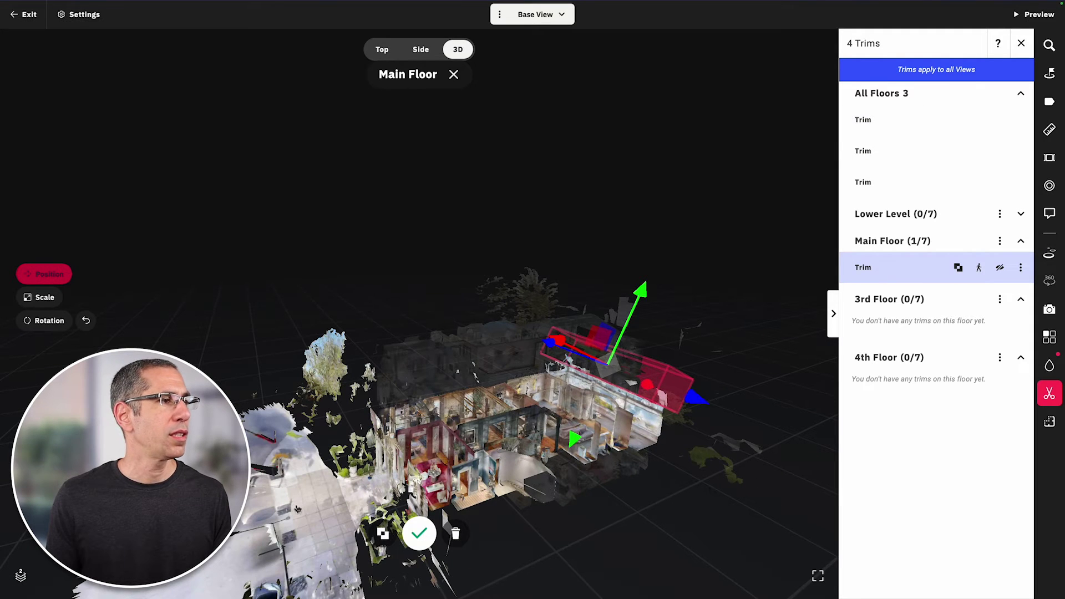
pyautogui.moveTo(976, 130)
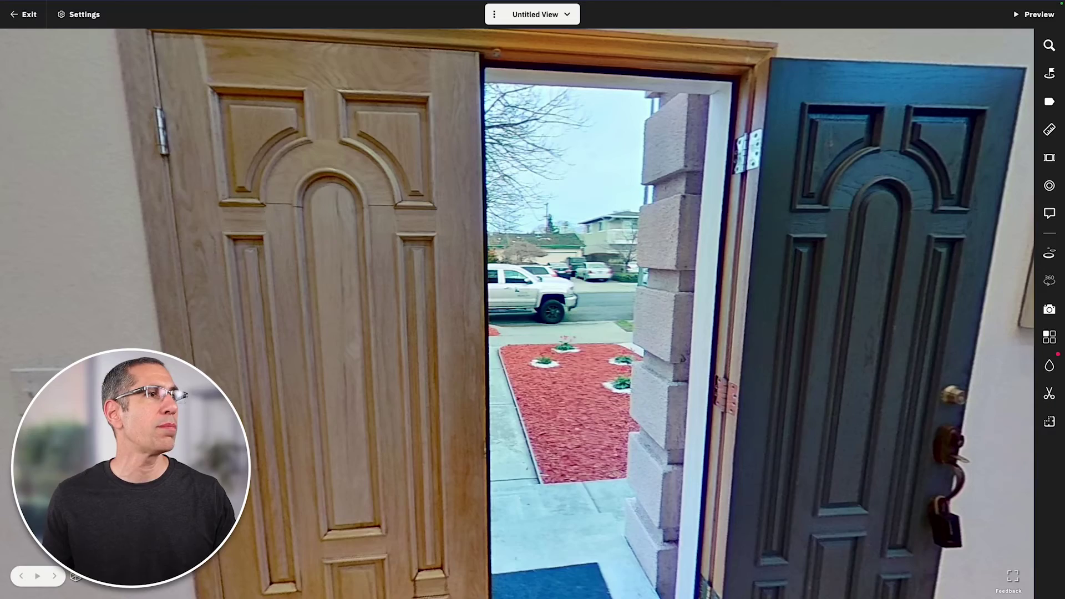
# Walk the tour through the front doorway and step back to face both doors
pyautogui.click(717, 324)
pyautogui.press('Down')
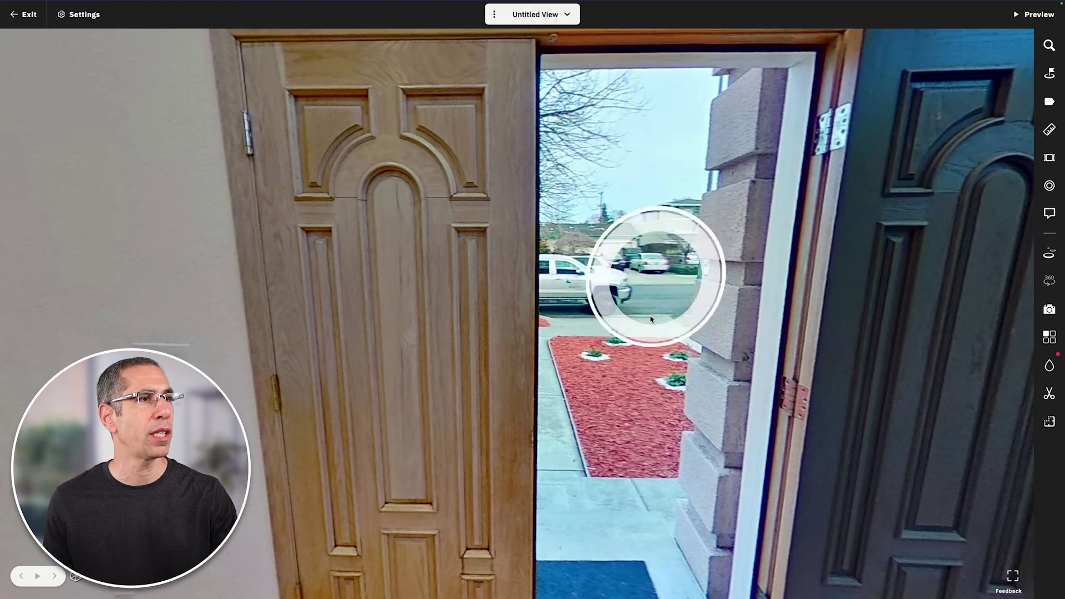
pyautogui.moveTo(666, 378); pyautogui.dragTo(594, 415)
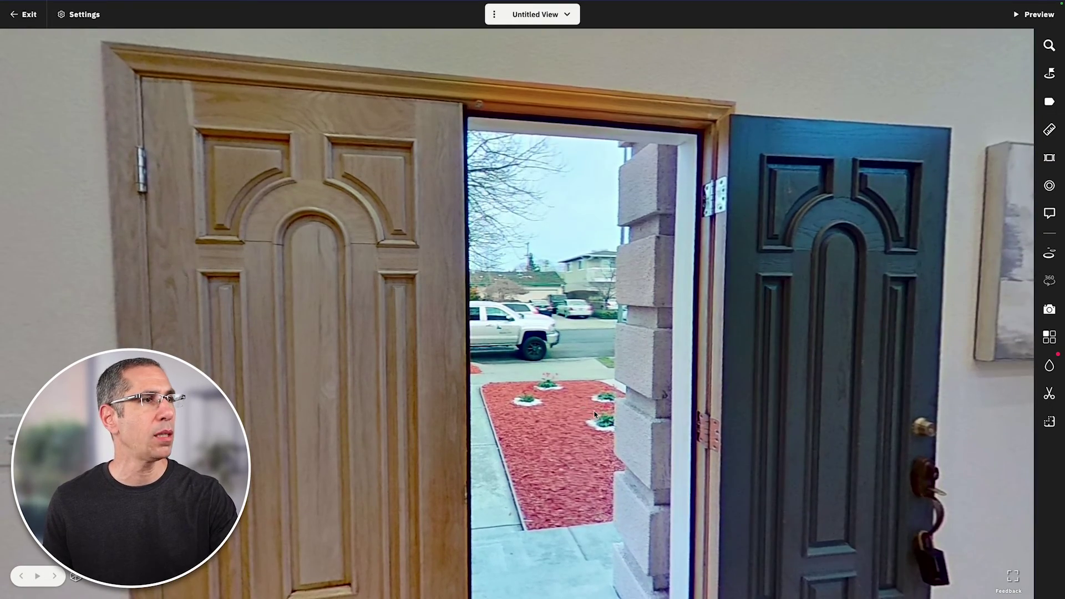
pyautogui.click(468, 261)
pyautogui.press('Down')
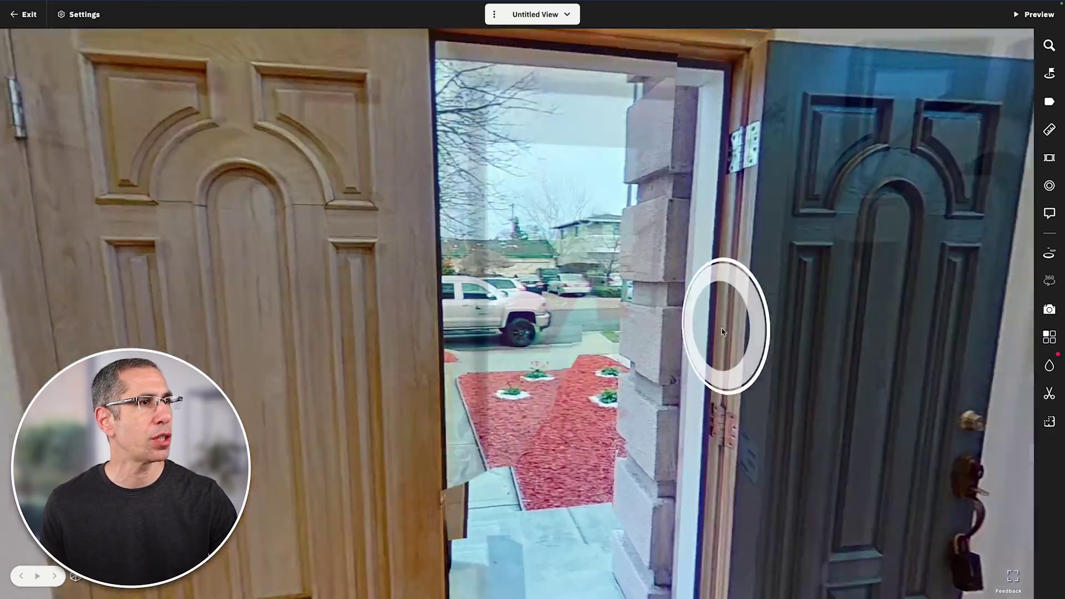
# Go out onto the front walk, return to the living room, and bring up the trims list
pyautogui.click(721, 328)
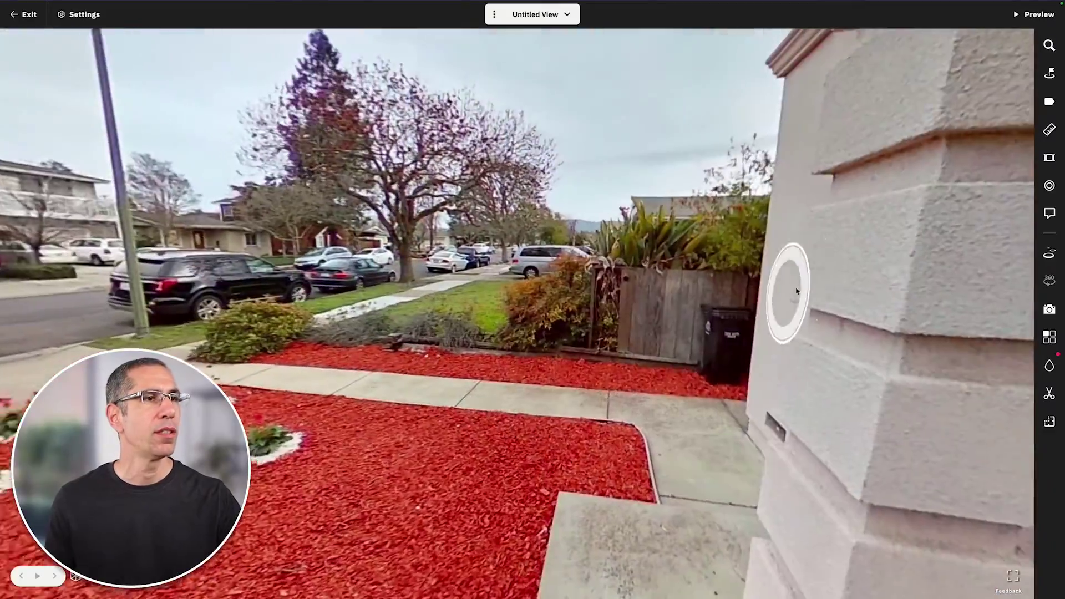
pyautogui.moveTo(793, 292); pyautogui.dragTo(297, 280)
pyautogui.click(558, 363)
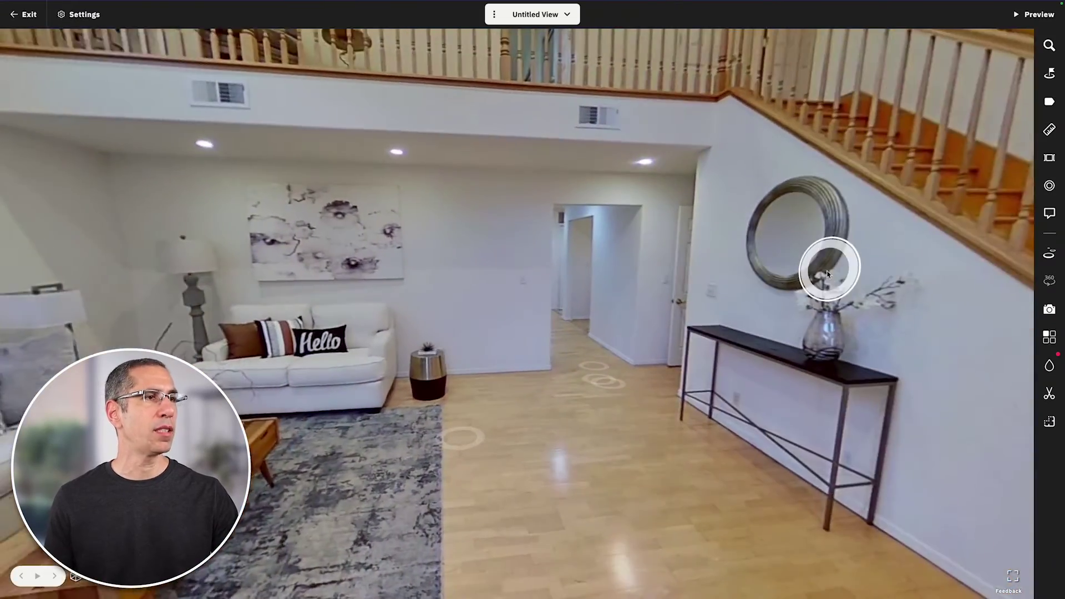
pyautogui.moveTo(827, 274); pyautogui.dragTo(537, 228)
pyautogui.moveTo(775, 282); pyautogui.dragTo(309, 303)
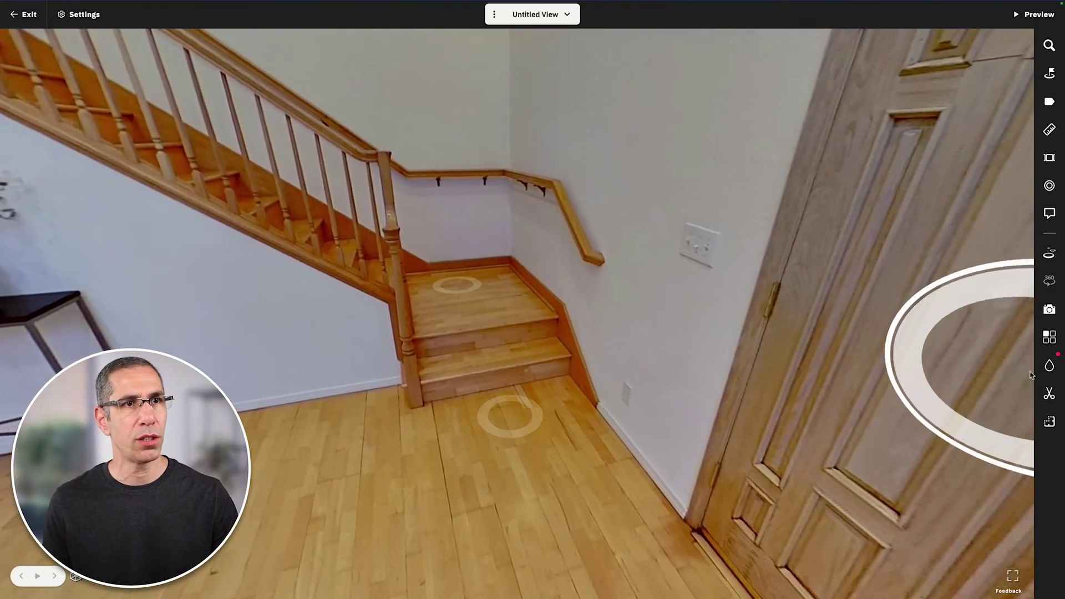
pyautogui.click(1050, 393)
pyautogui.scroll(10, 551, 347)
# Add a new trim box and slide it onto the front door in Top view
pyautogui.moveTo(552, 347); pyautogui.dragTo(510, 433)
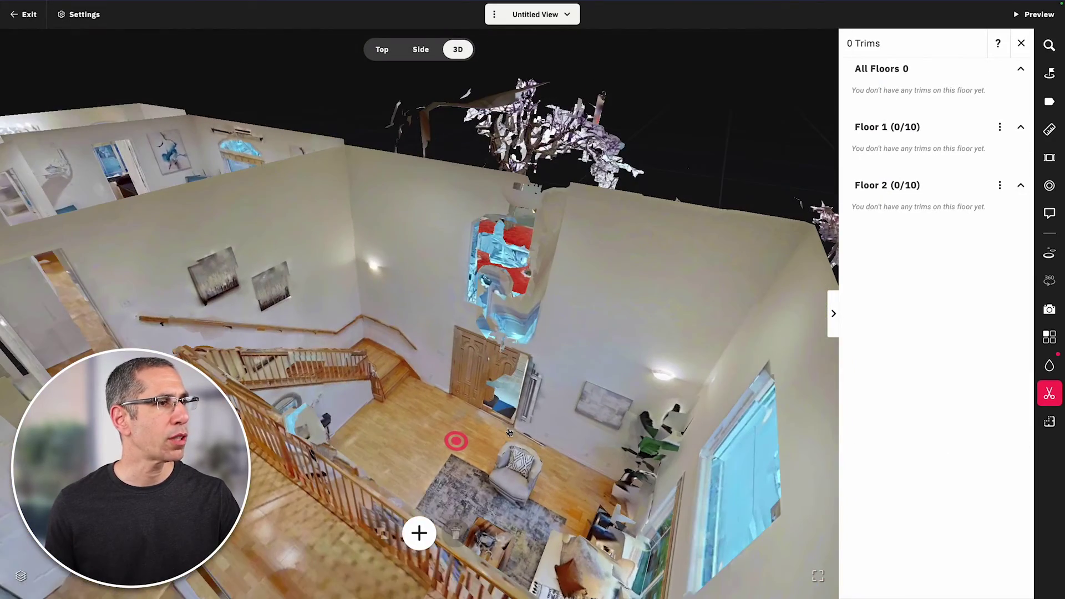
pyautogui.click(419, 534)
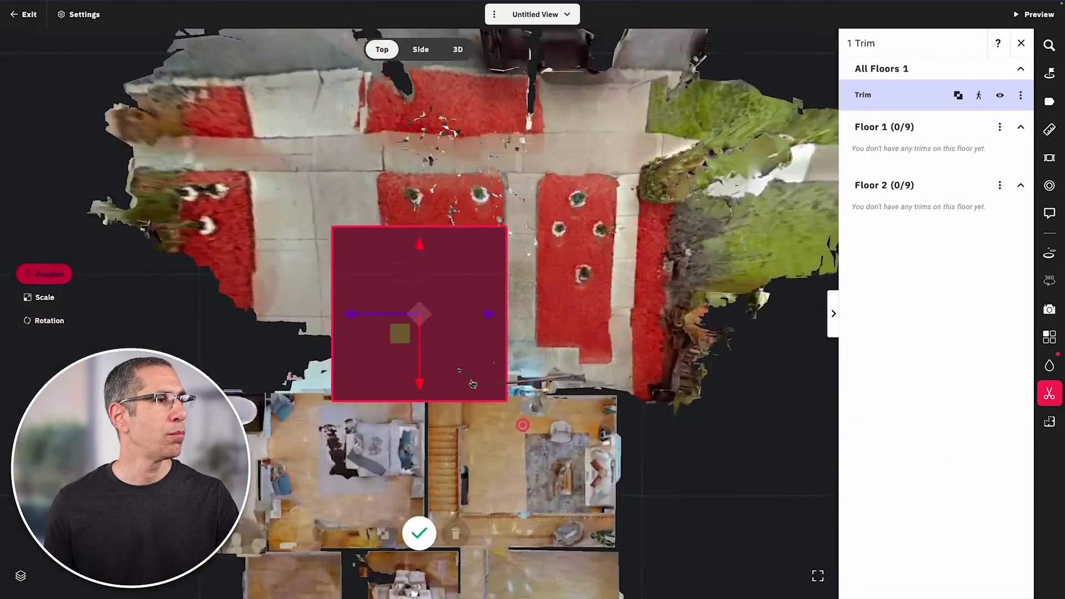
pyautogui.moveTo(493, 315); pyautogui.dragTo(518, 314)
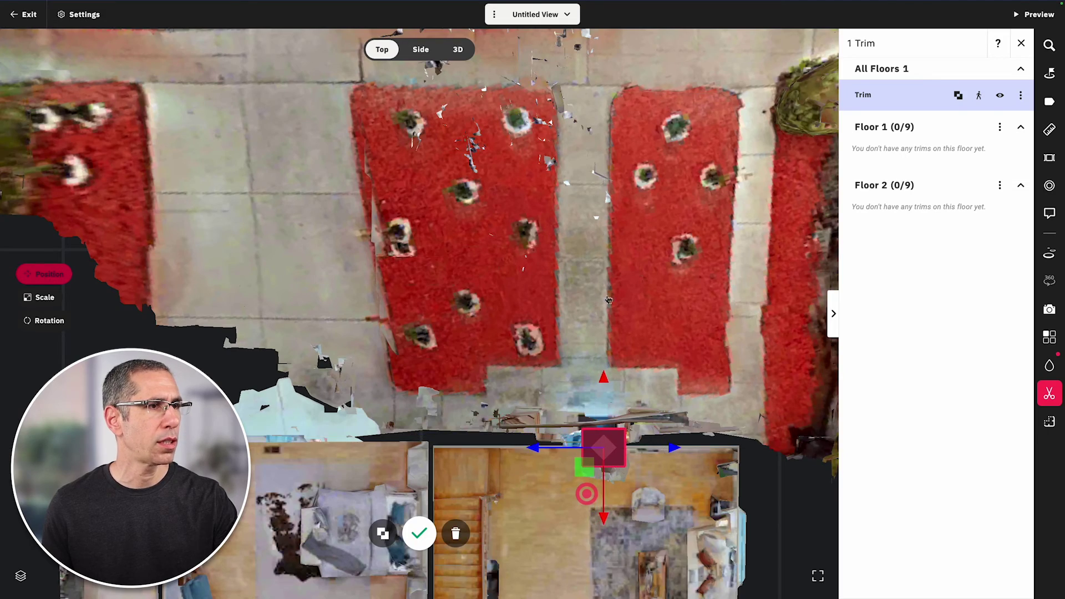
# Check the doorway trim box's fit in 3D from outside, then return to the walkthrough
pyautogui.click(458, 49)
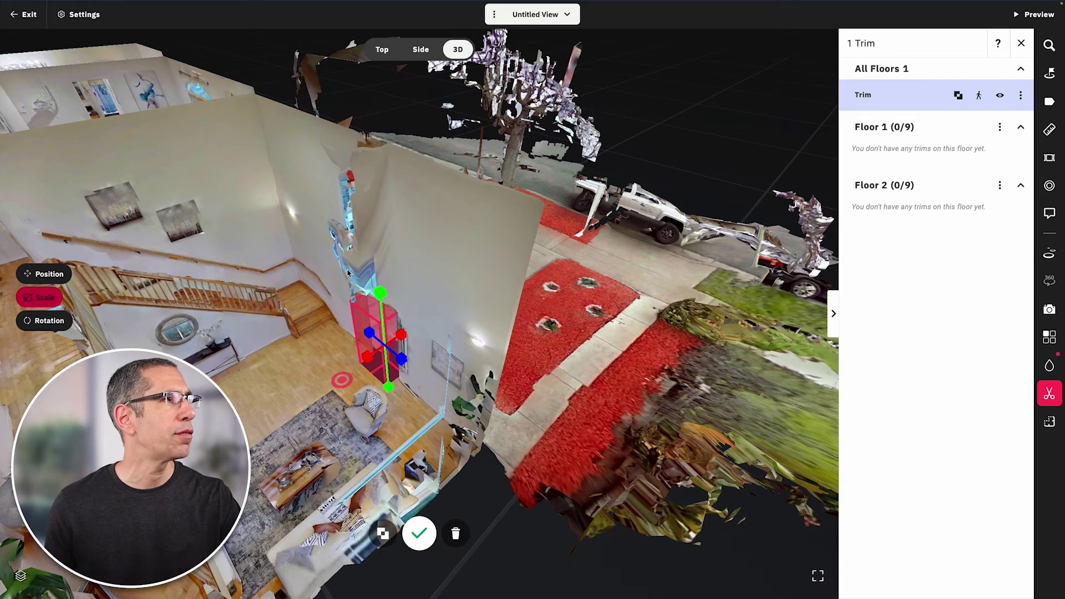
pyautogui.scroll(4, 409, 384)
pyautogui.moveTo(377, 368); pyautogui.dragTo(476, 343)
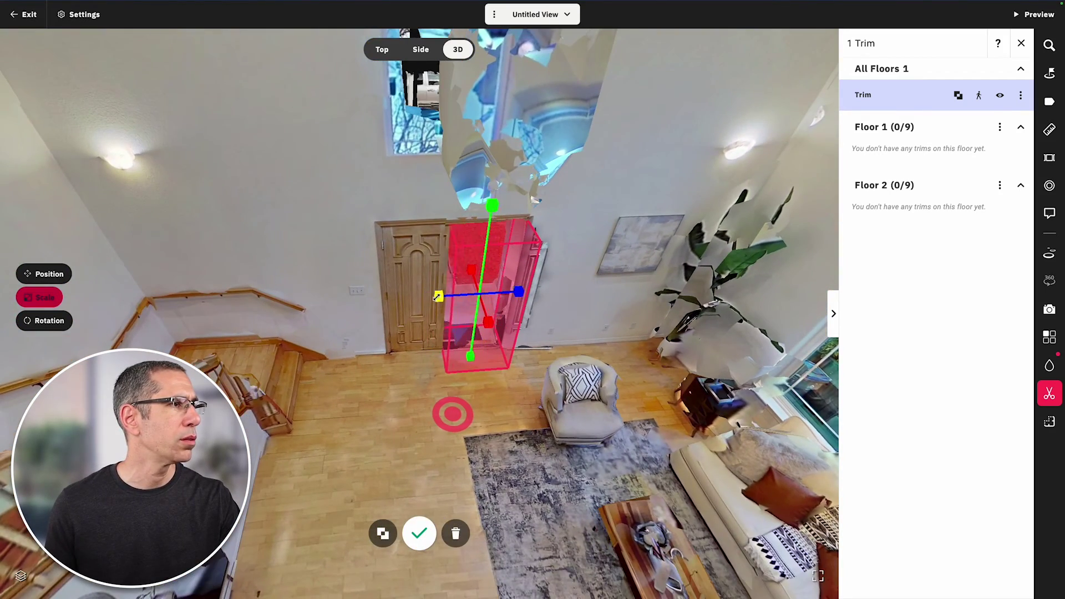
pyautogui.moveTo(442, 297); pyautogui.dragTo(498, 300)
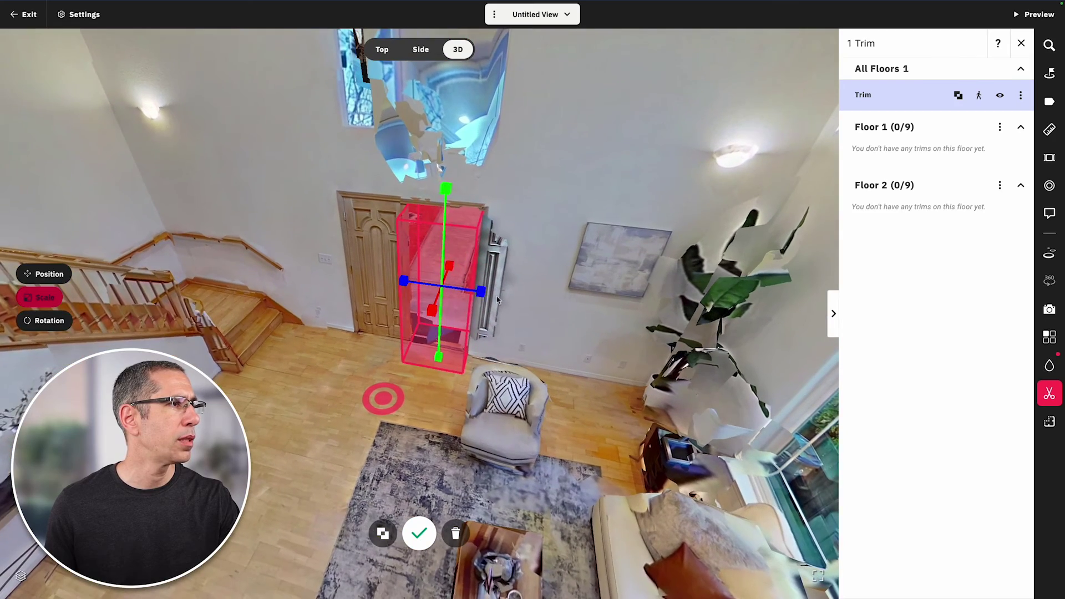
pyautogui.moveTo(621, 311); pyautogui.dragTo(360, 343)
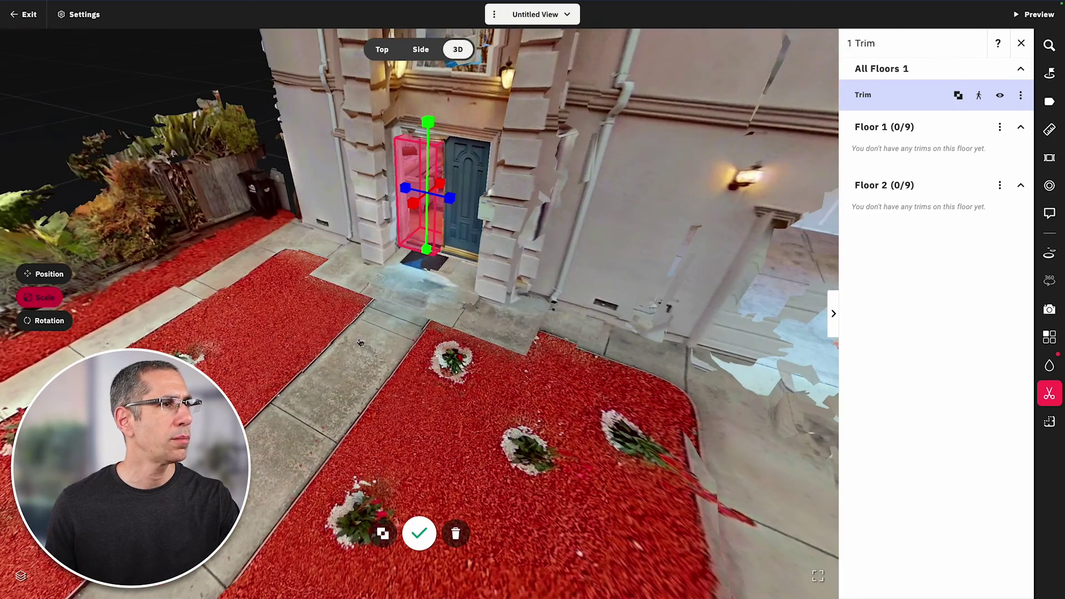
pyautogui.click(1050, 395)
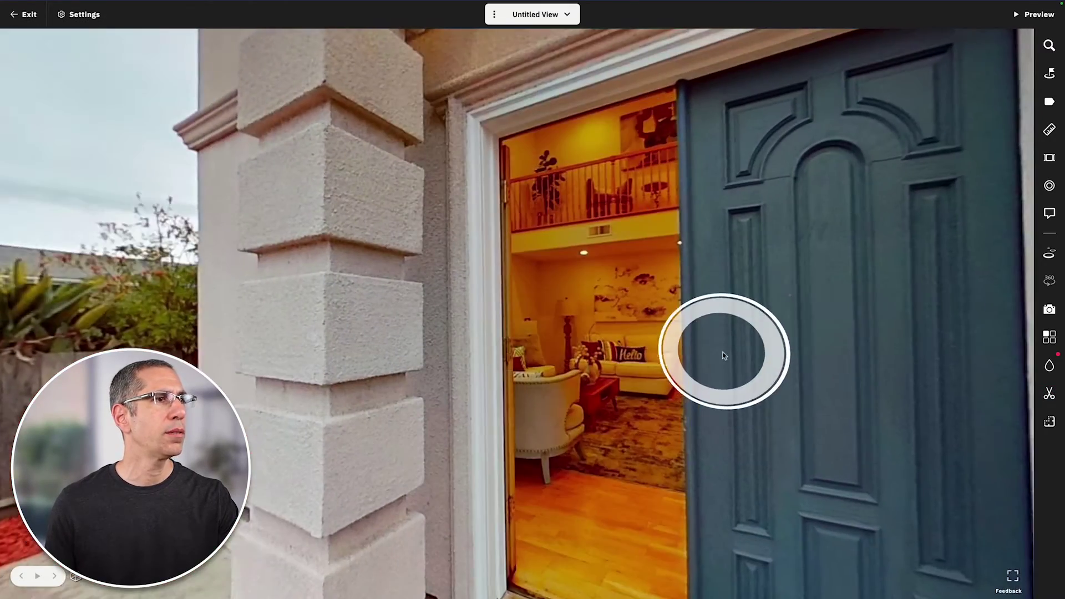
pyautogui.moveTo(723, 356); pyautogui.dragTo(704, 216)
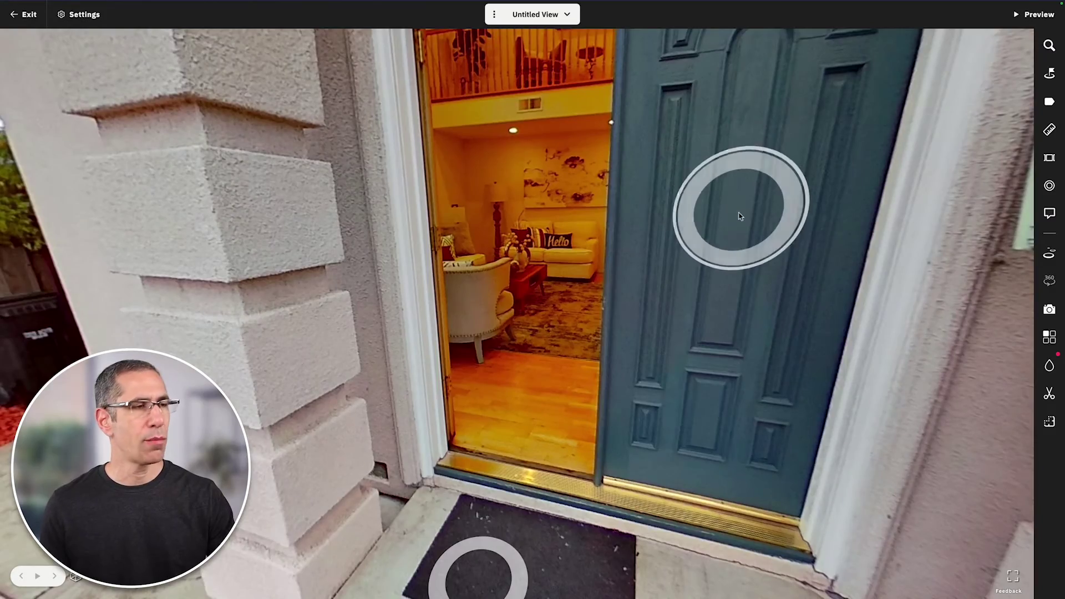
pyautogui.click(740, 216)
pyautogui.moveTo(830, 221); pyautogui.dragTo(614, 251)
pyautogui.click(615, 249)
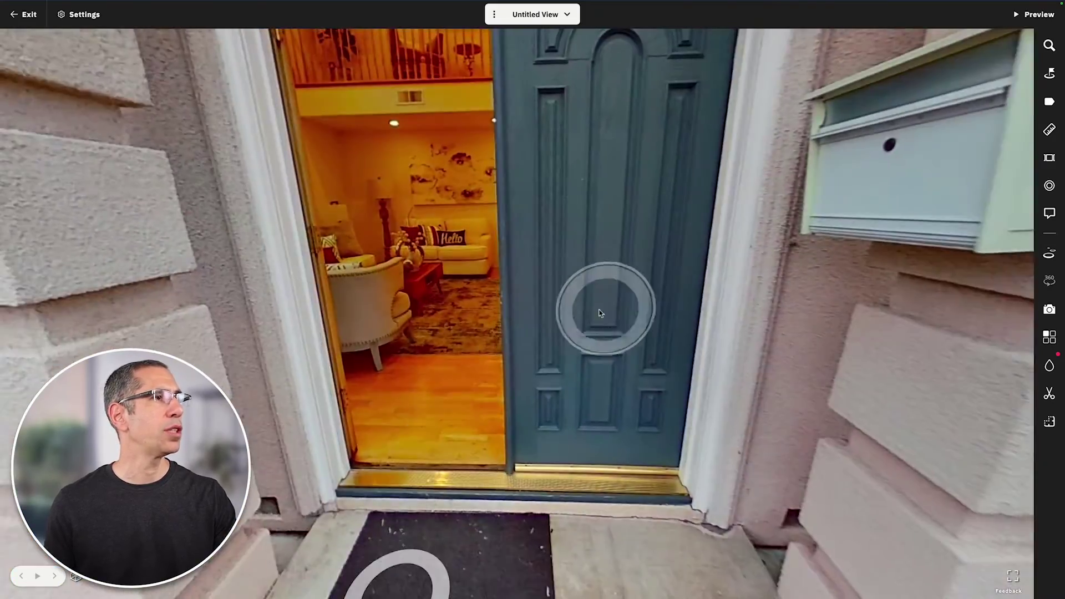
pyautogui.click(599, 313)
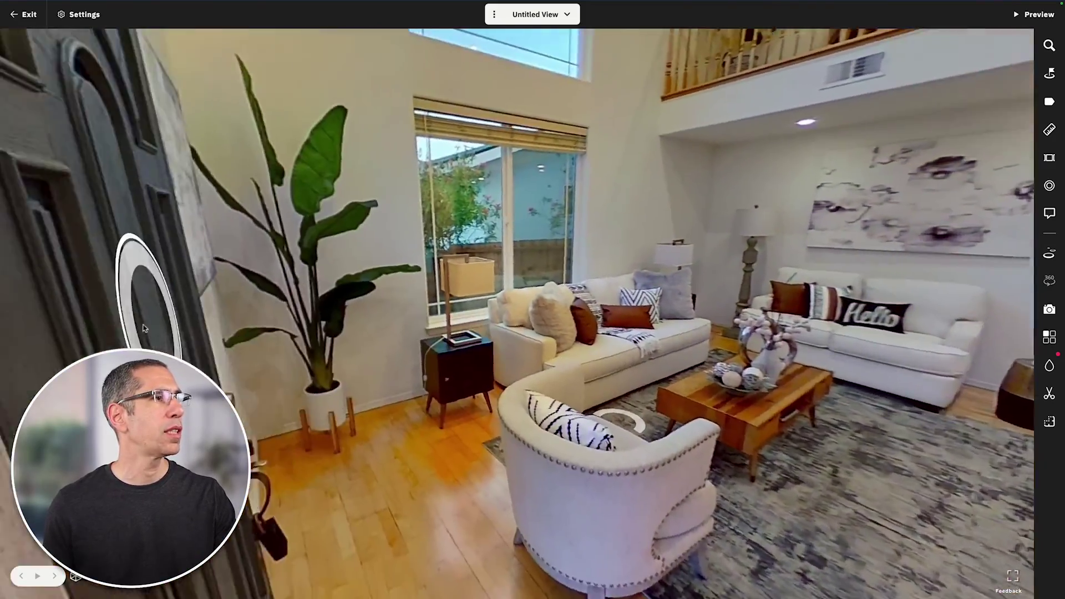
pyautogui.click(144, 328)
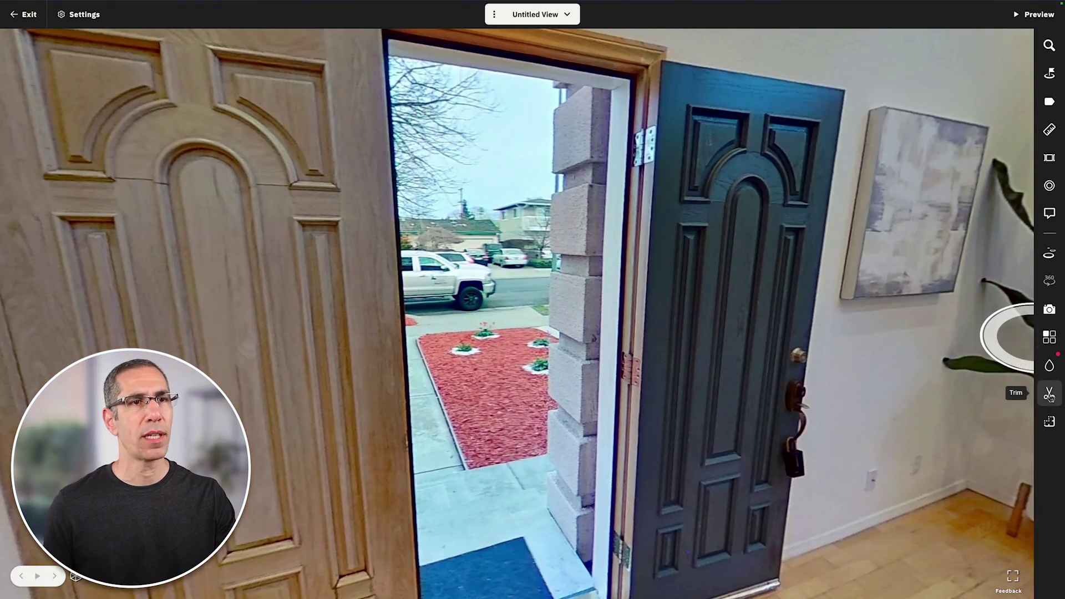
pyautogui.click(1050, 394)
pyautogui.moveTo(980, 97)
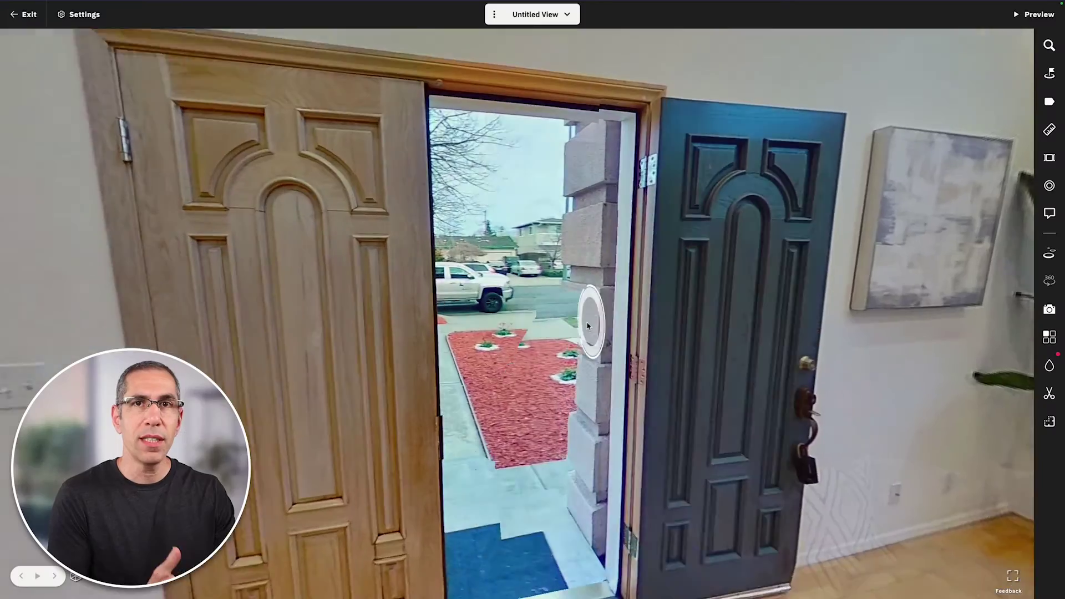
pyautogui.click(653, 345)
pyautogui.press('Down')
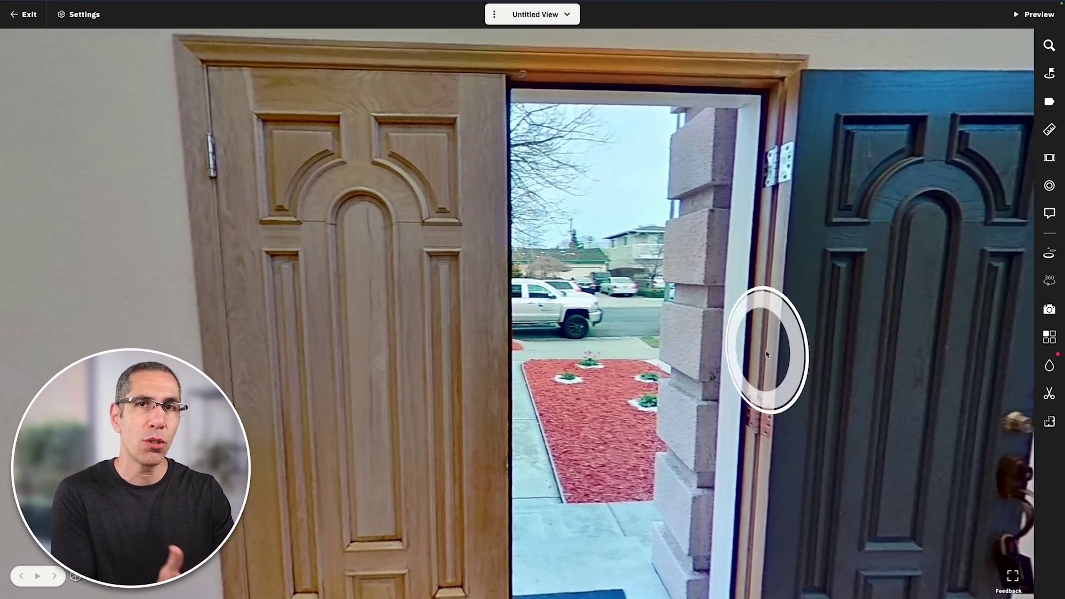
pyautogui.click(766, 354)
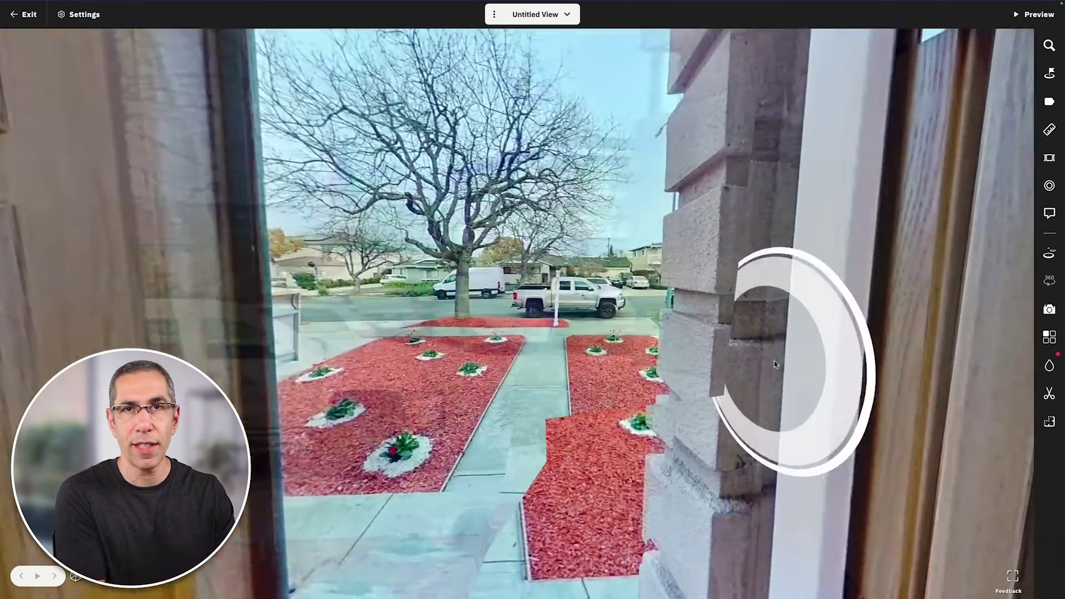